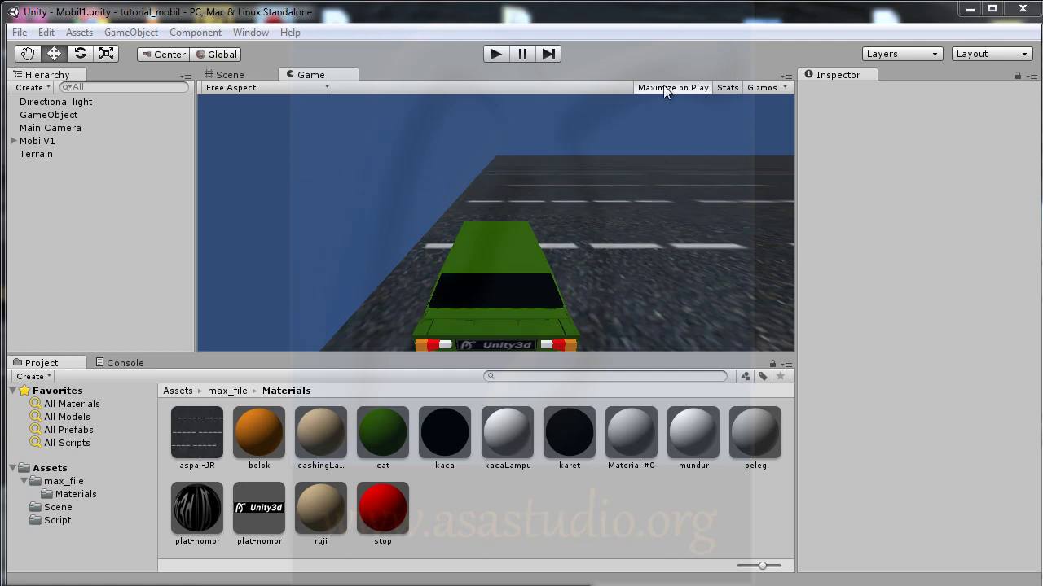
Test-drive the car in Play mode, stop it, and select the Main Camera.
click(493, 52)
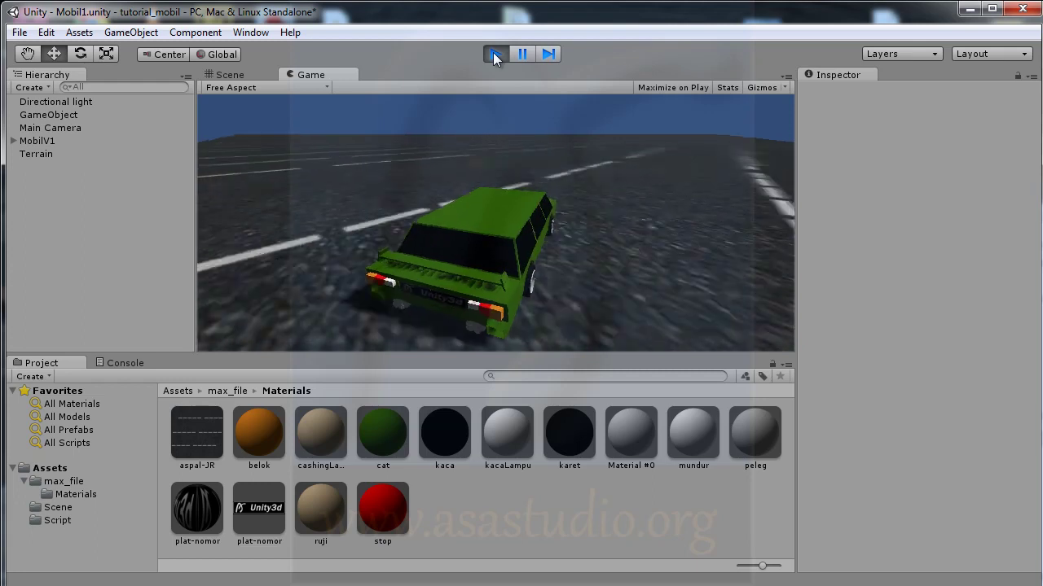
click(493, 53)
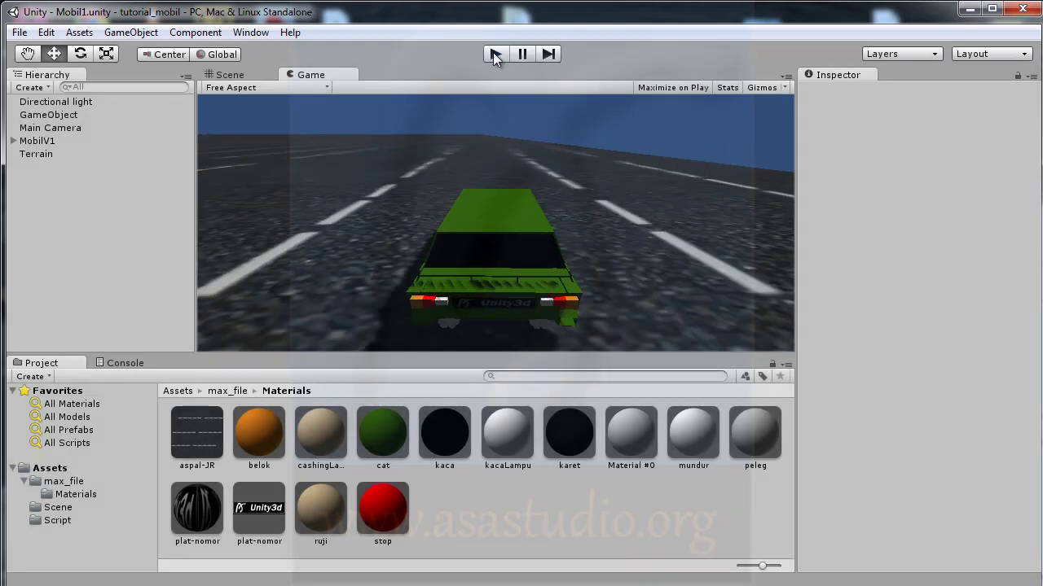
click(42, 128)
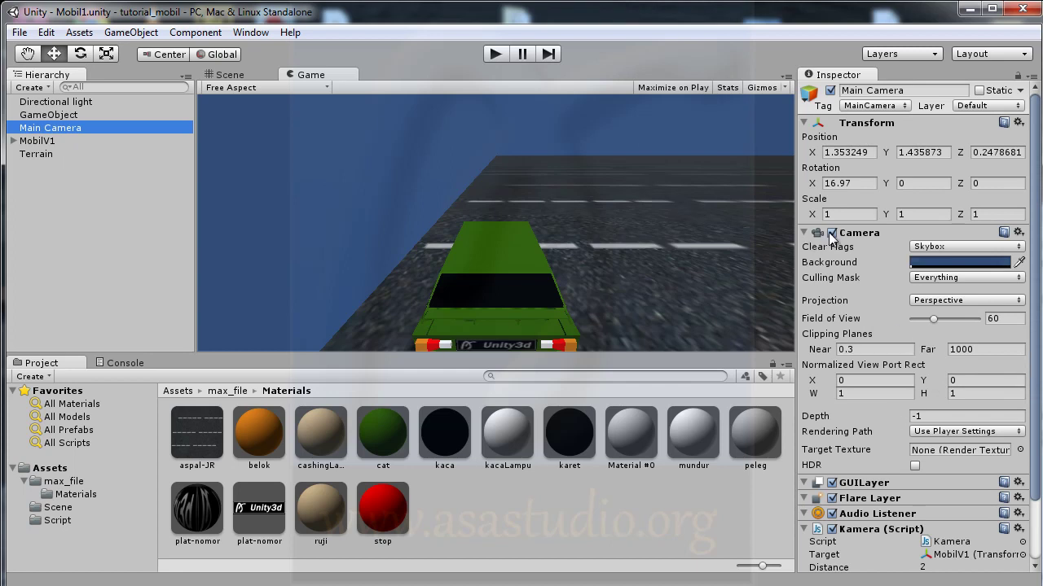
Disable the Kamera script, parent Main Camera under MobilV1, and view the car in Scene.
click(875, 231)
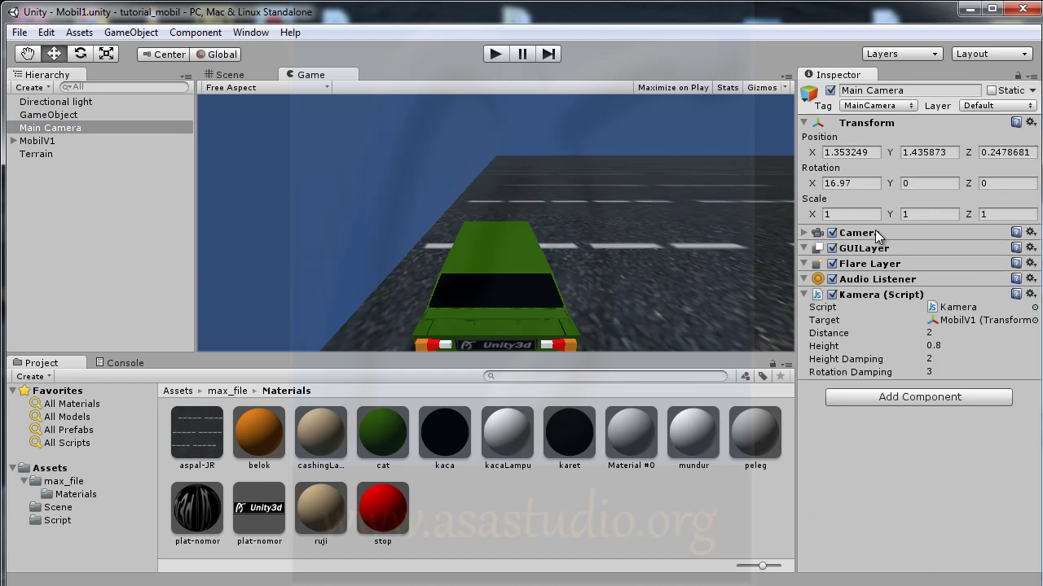
click(832, 294)
drag(40, 130, 57, 145)
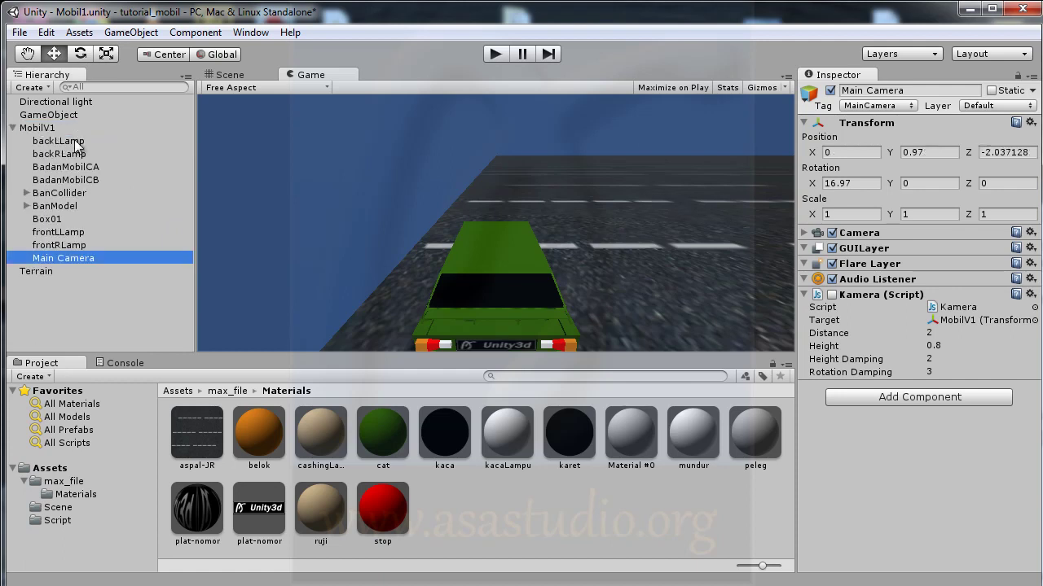
click(231, 75)
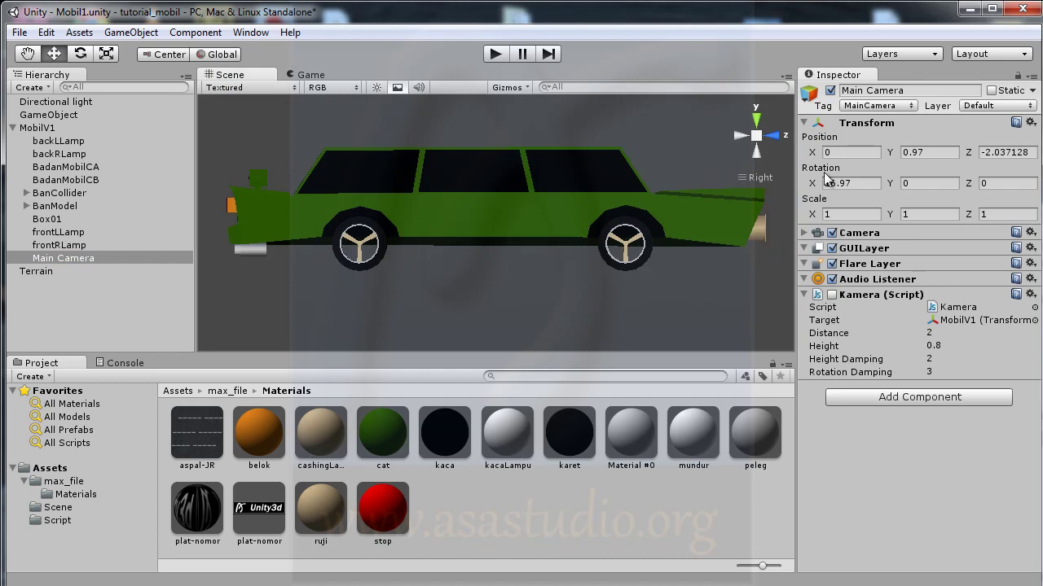
From the top view, move the Main Camera to X 1.93 and Z -0.11 beside the car.
click(757, 121)
scroll(574, 191, down, 2)
scroll(587, 197, down, 1)
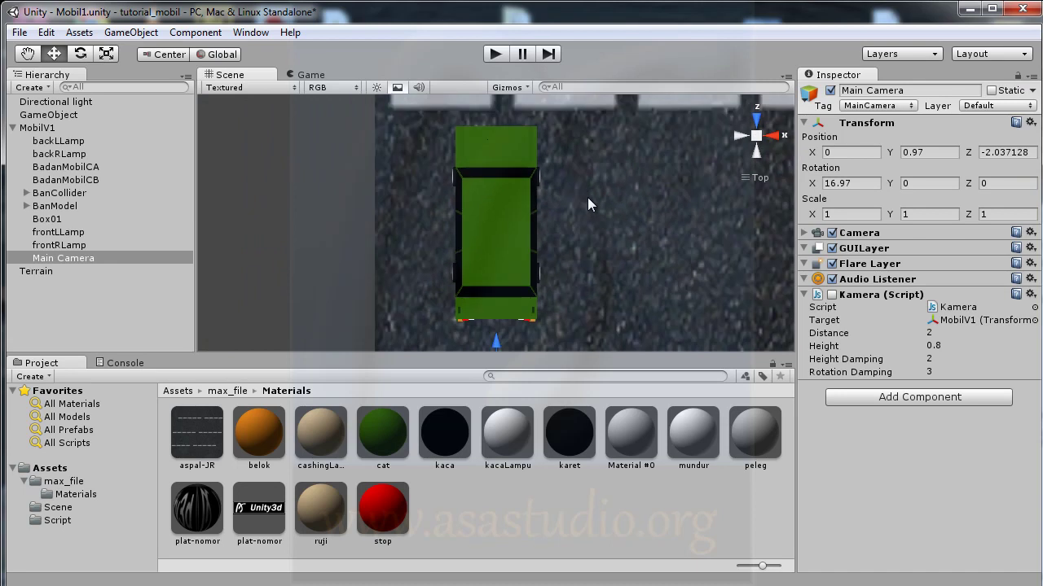
scroll(588, 197, down, 1)
scroll(590, 197, down, 1)
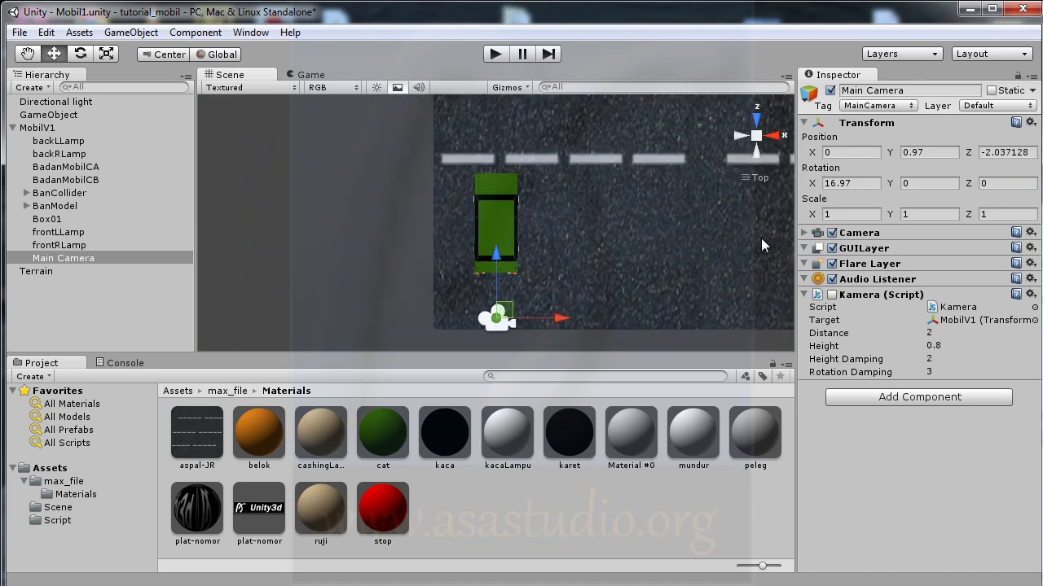
drag(815, 159, 855, 151)
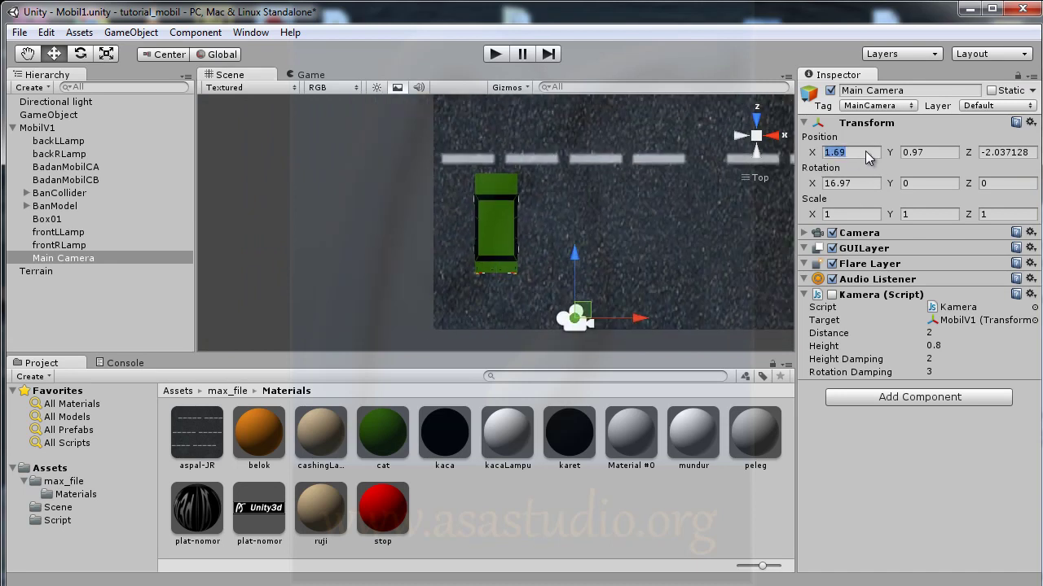
drag(969, 152, 1020, 158)
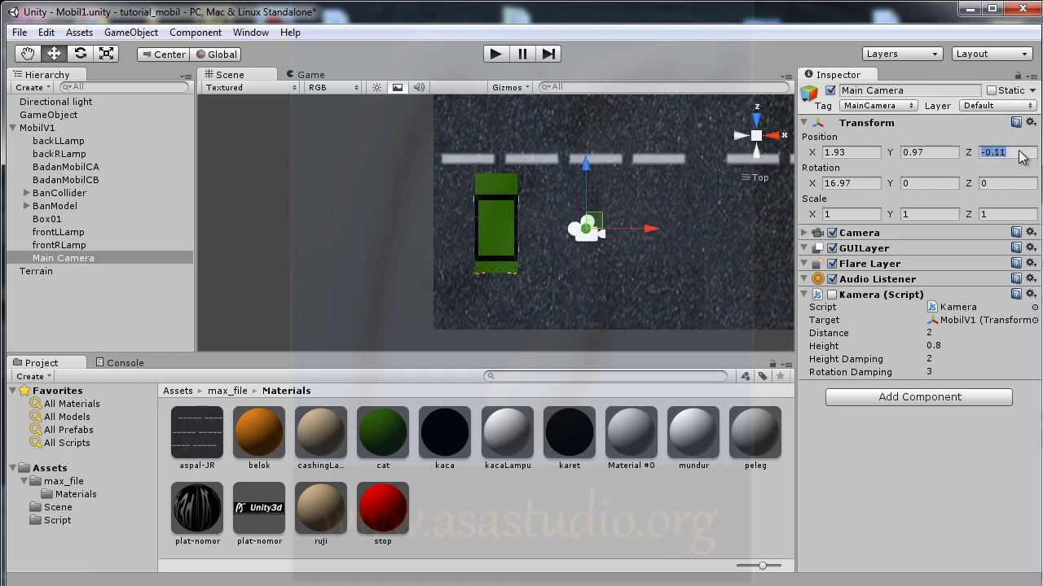
Set the camera's Y rotation to 0 and start Play mode to check the view.
mouse_move(886, 184)
mouse_down()
mouse_move(846, 196)
mouse_move(629, 179)
mouse_up()
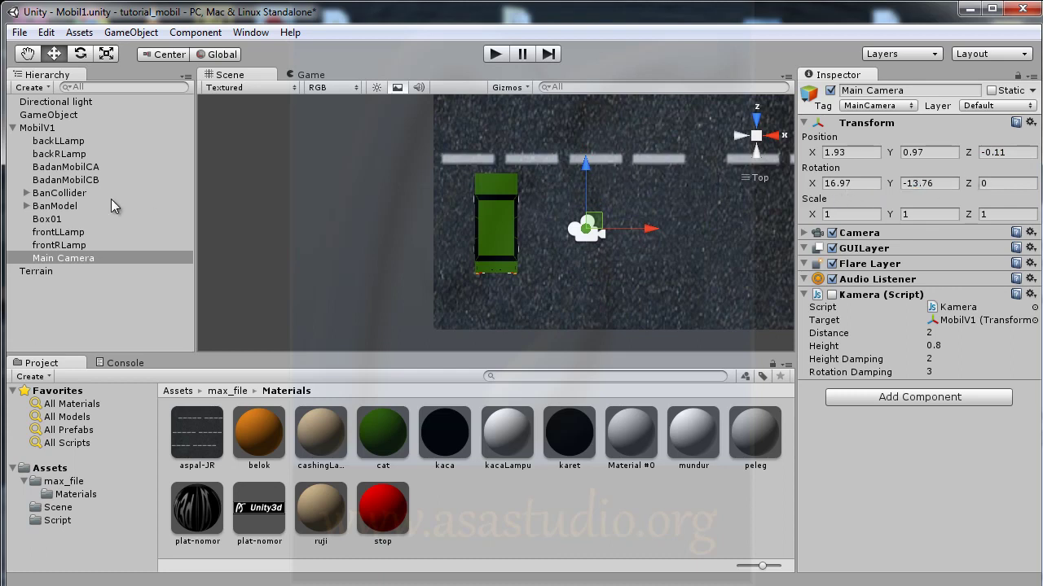
click(943, 181)
text(0)
click(41, 259)
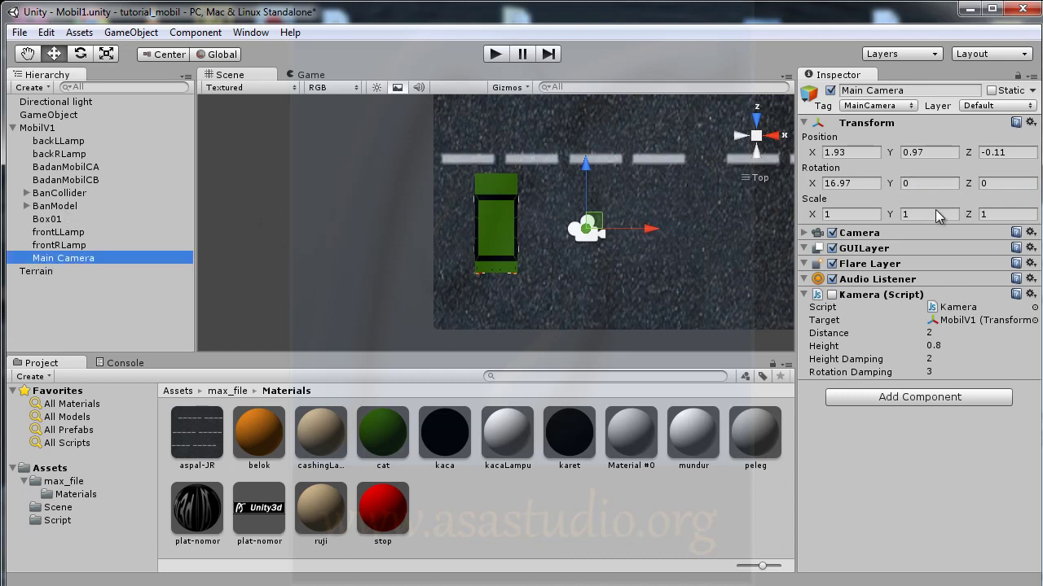
click(500, 55)
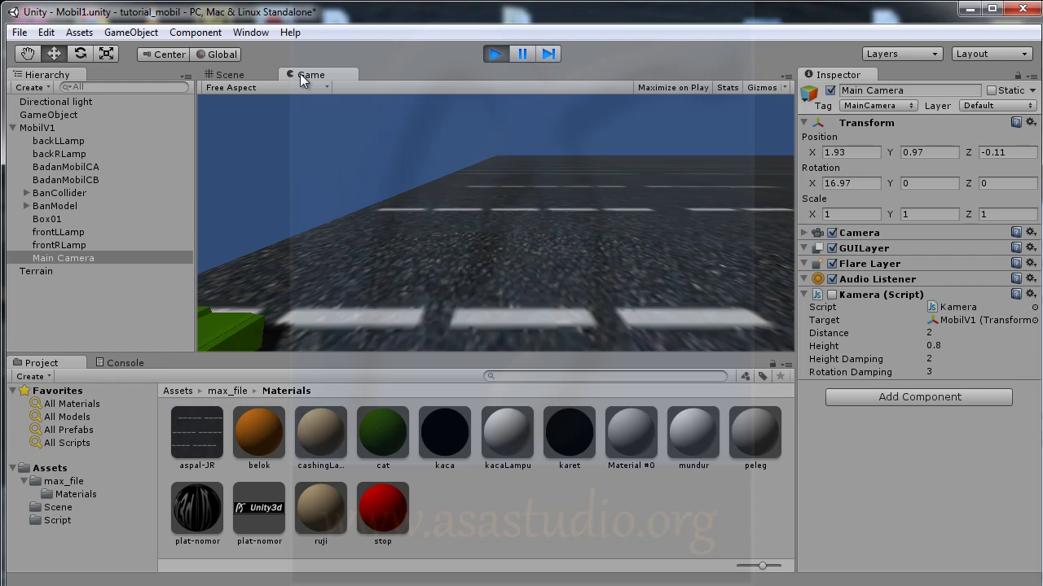
Turn the Main Camera to Y rotation -90 for a side-on view and test it in Play mode.
click(495, 54)
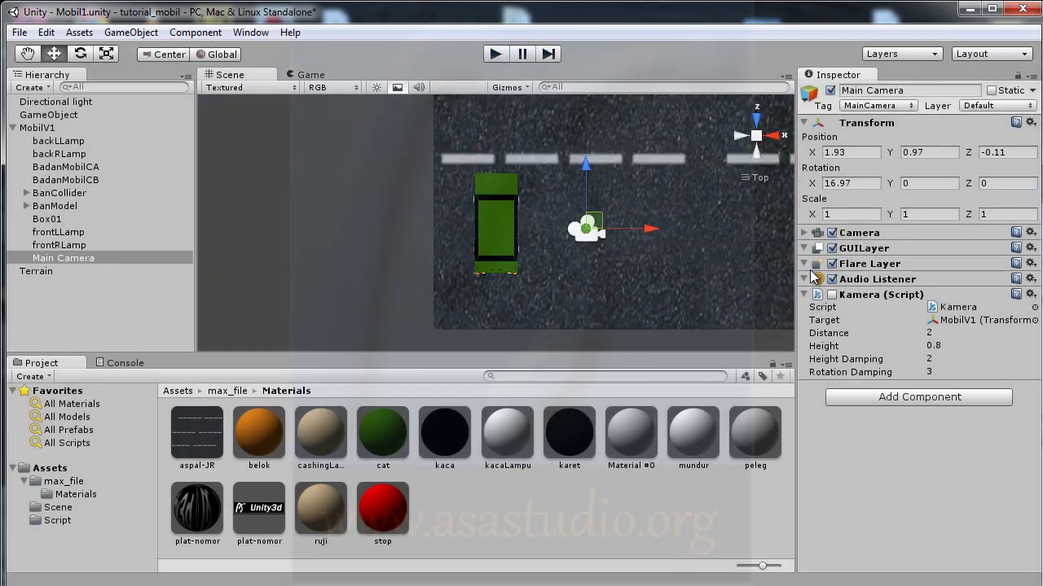
click(919, 184)
text(-90)
click(314, 75)
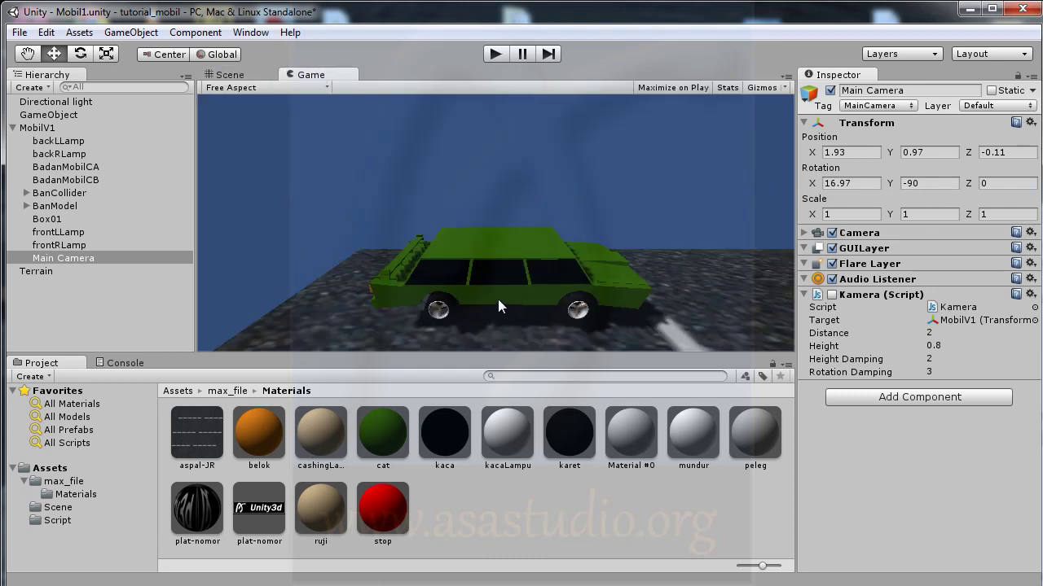
click(499, 53)
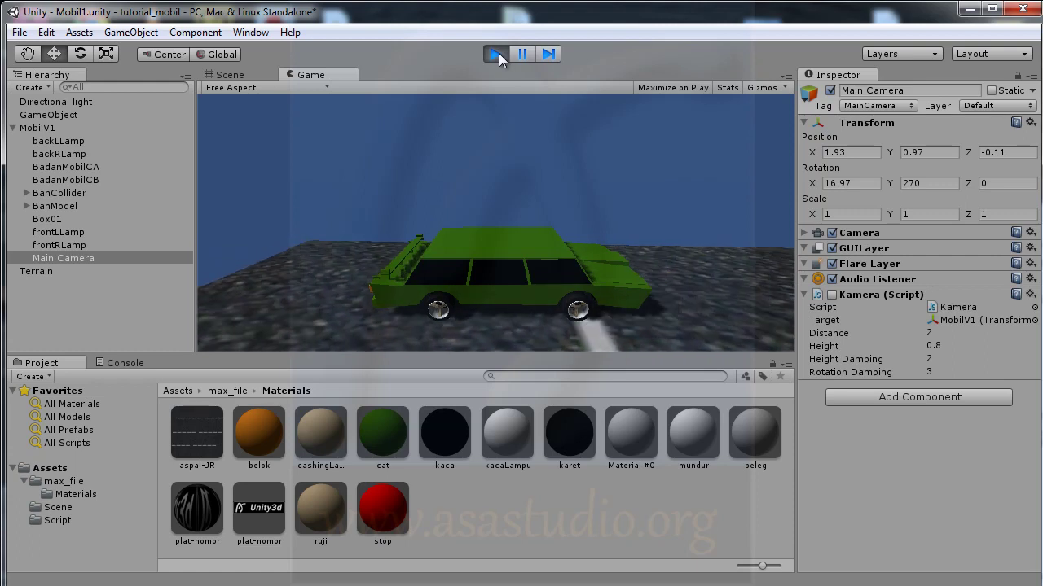
click(498, 53)
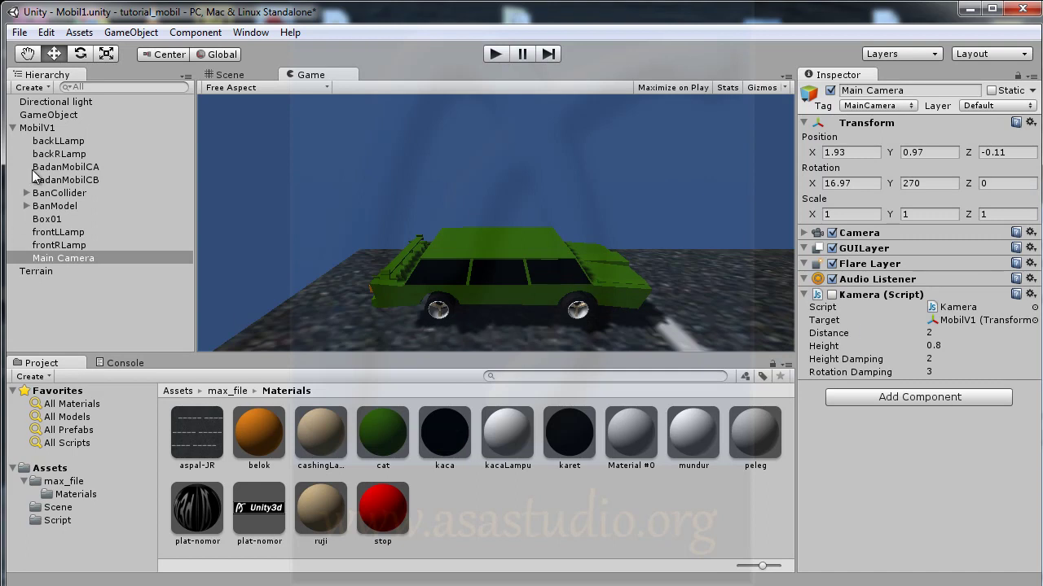
Set MobilV1's Mak Putaran Mesin to 50 and test-drive the car in Play mode.
click(27, 128)
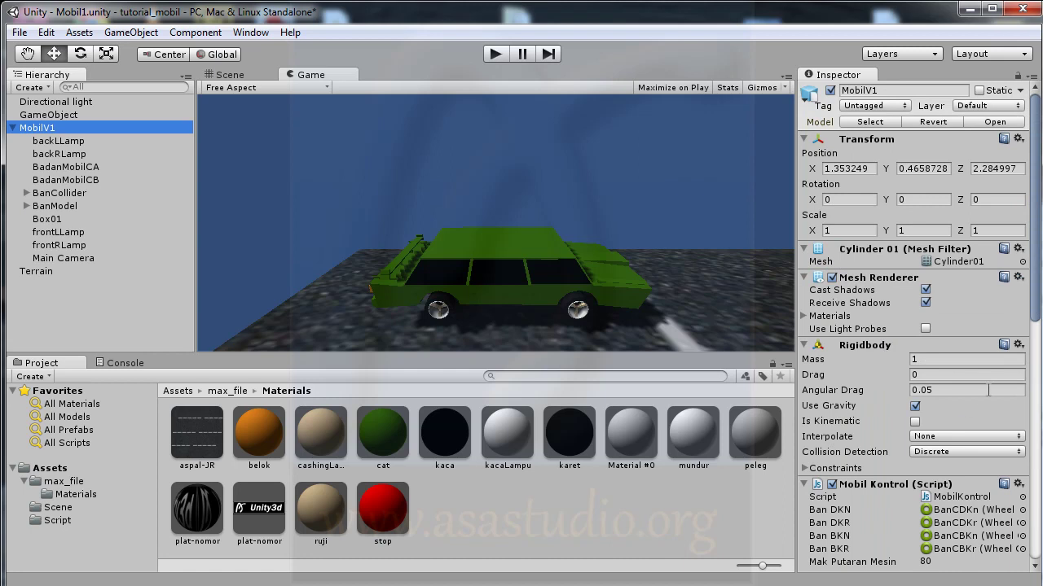
drag(1035, 277, 1037, 373)
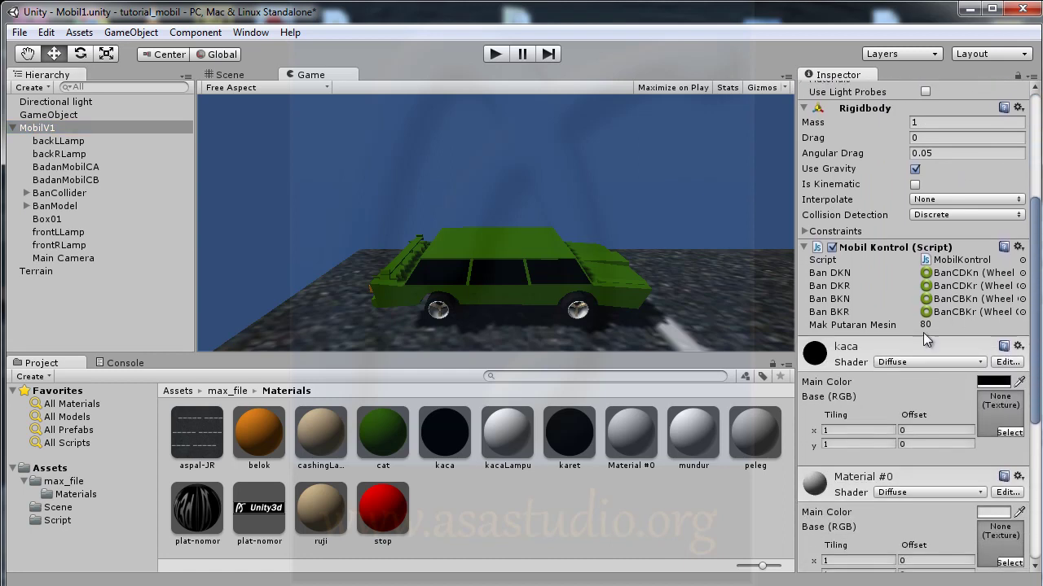
click(925, 325)
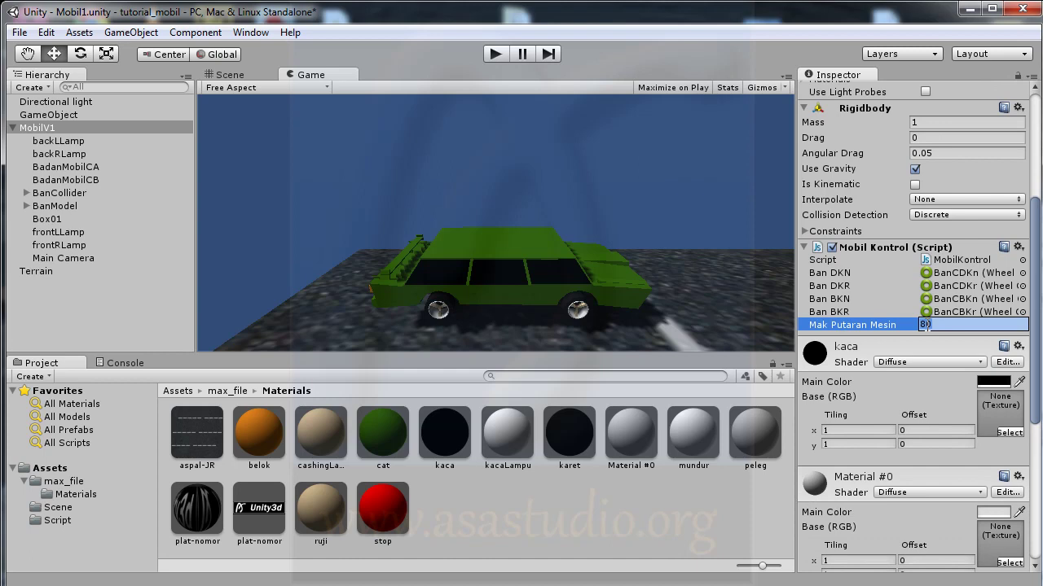
text(5)
key(Return)
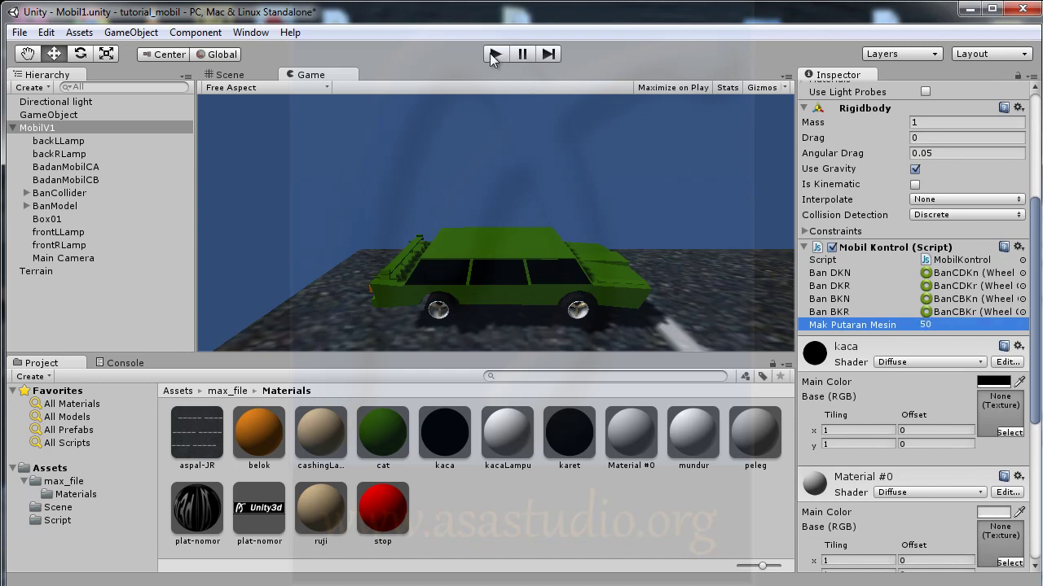
click(493, 54)
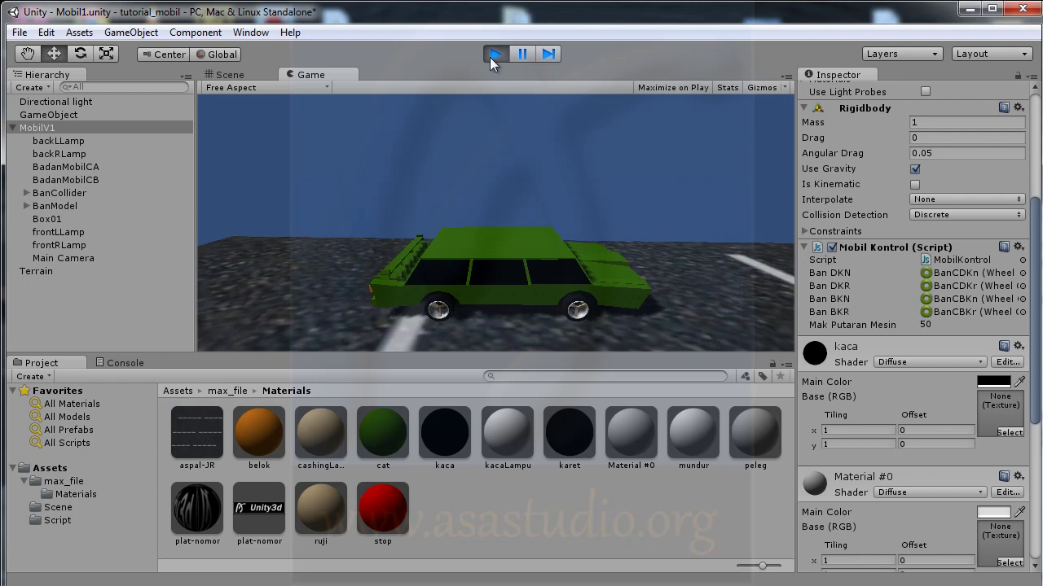
click(490, 57)
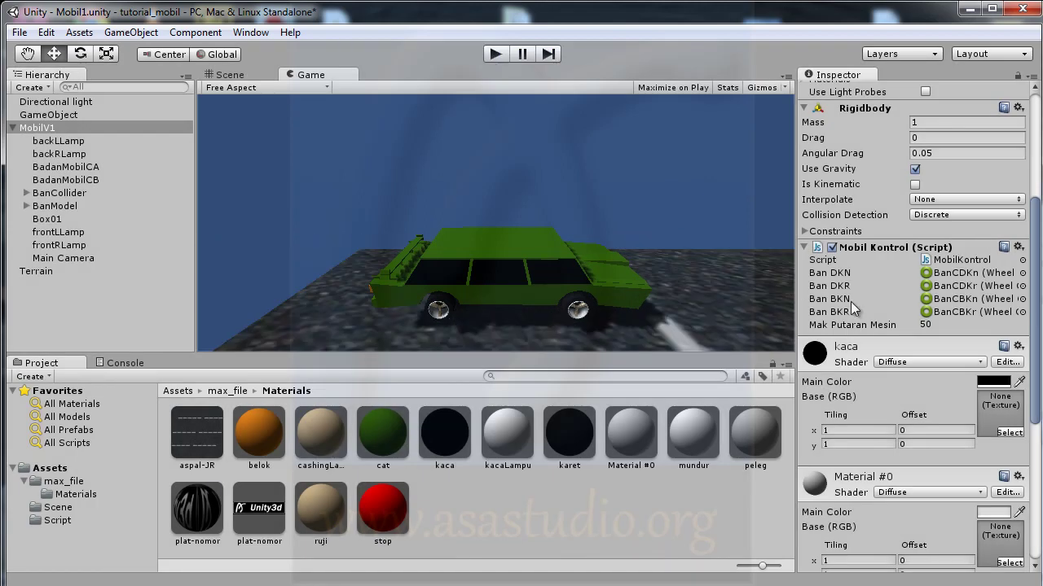
Collapse the kaca, Material #0, plat-nomor and cat sections and locate the MobilKontrol script.
click(884, 344)
click(862, 395)
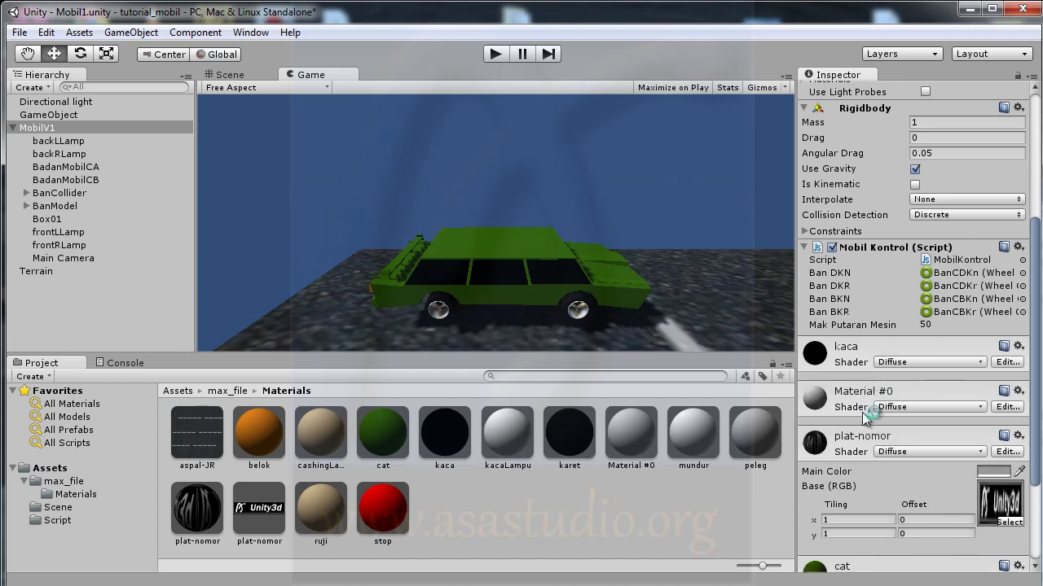
click(861, 436)
click(862, 482)
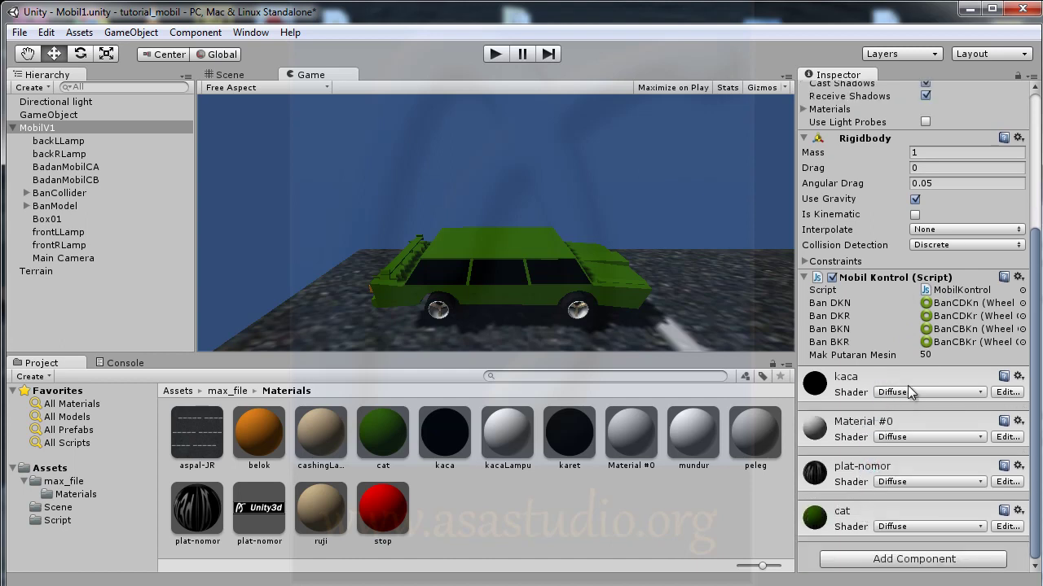
click(948, 293)
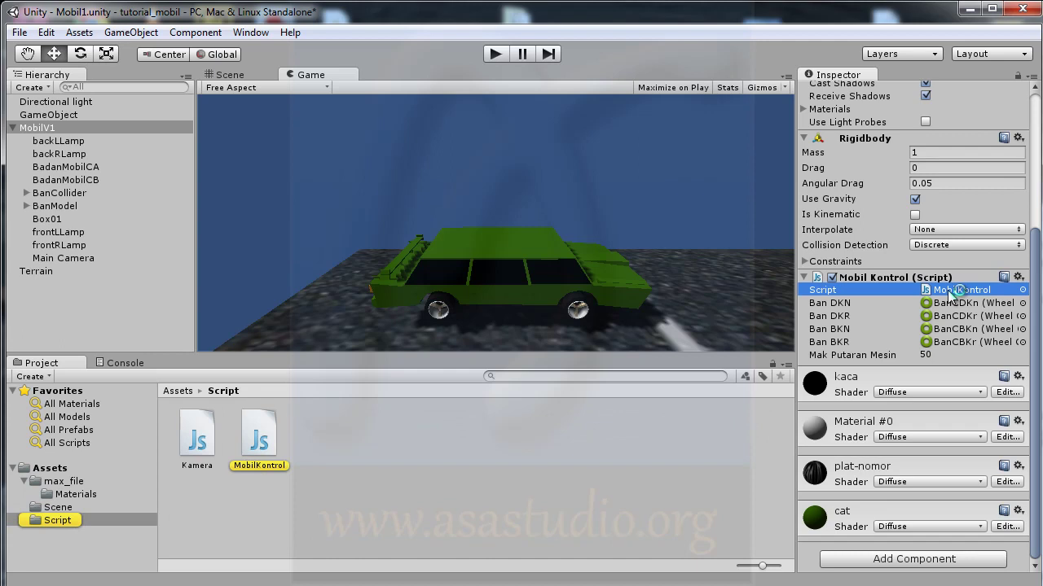
Add 'var BanDKNP:Transform;' on line 6 of MobilKontrol.js, save it, and return to Unity.
double_click(950, 291)
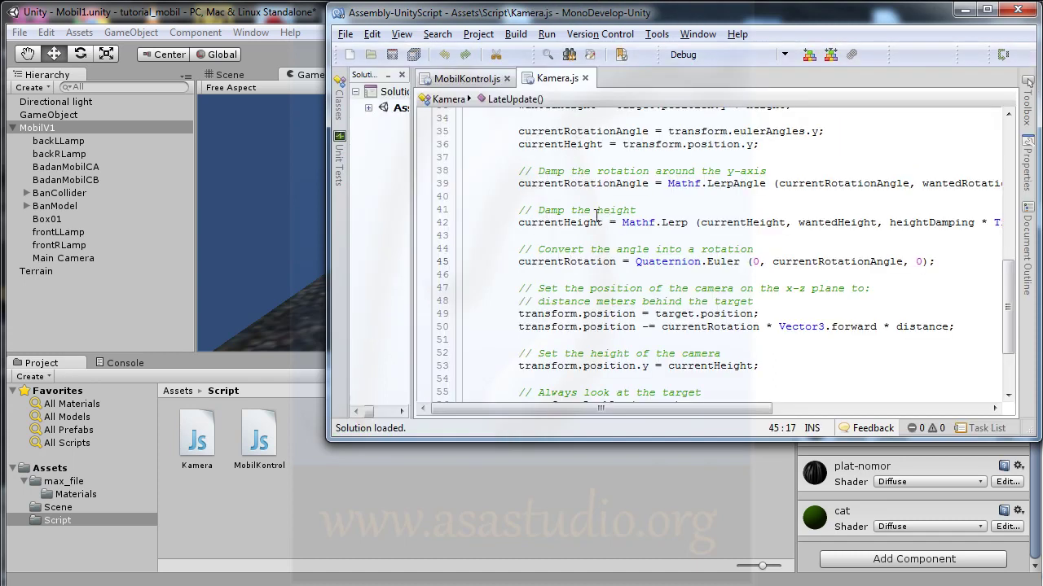
click(469, 82)
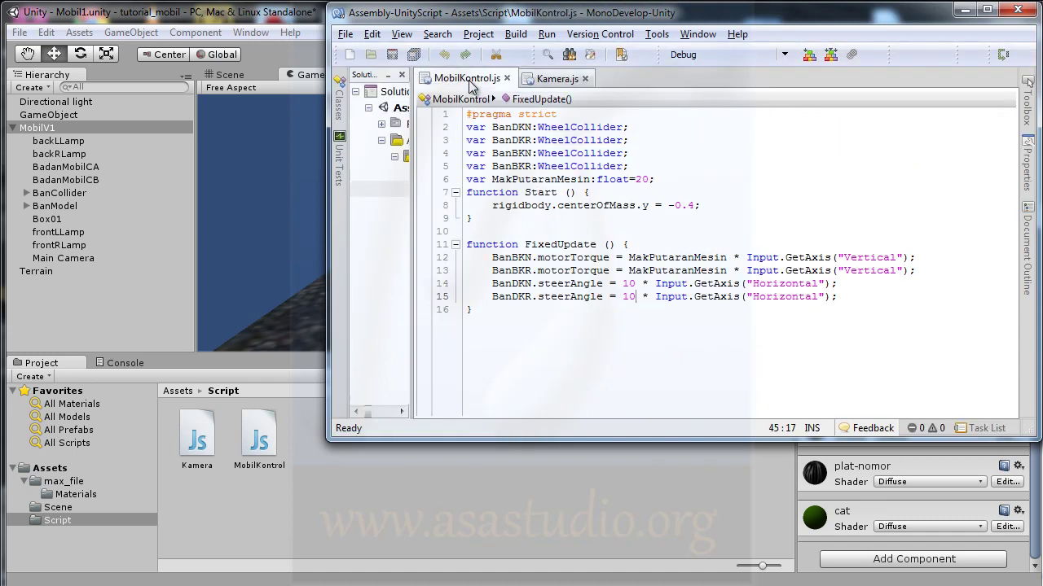
click(637, 166)
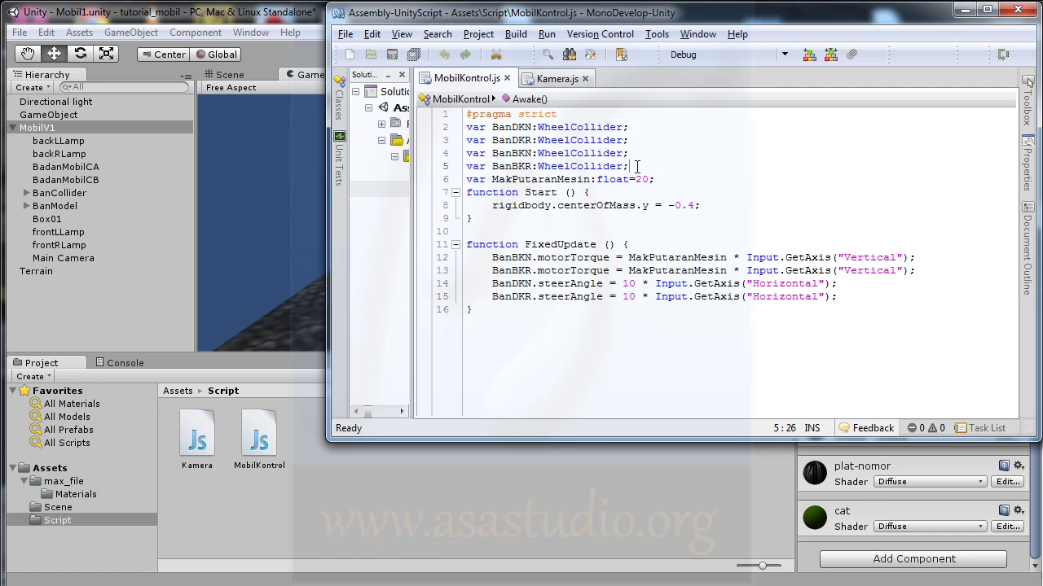
key(Return)
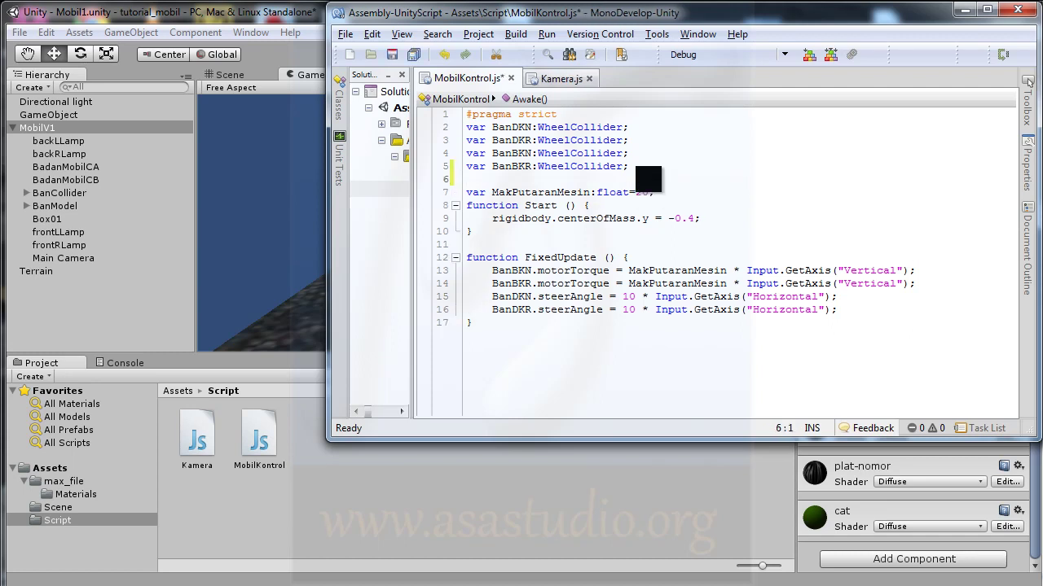
text(var)
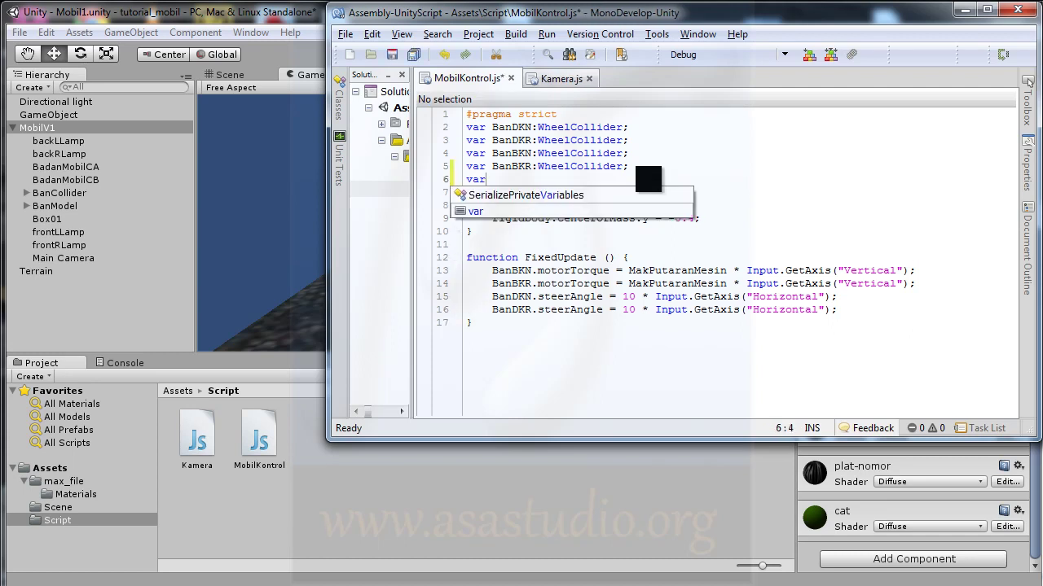
text( Ban)
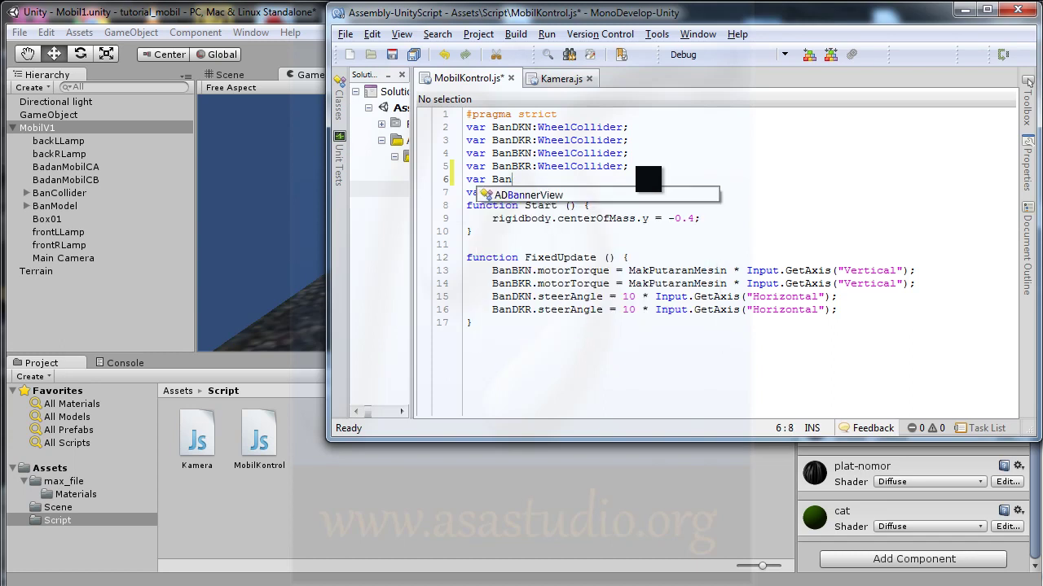
text(DKN)
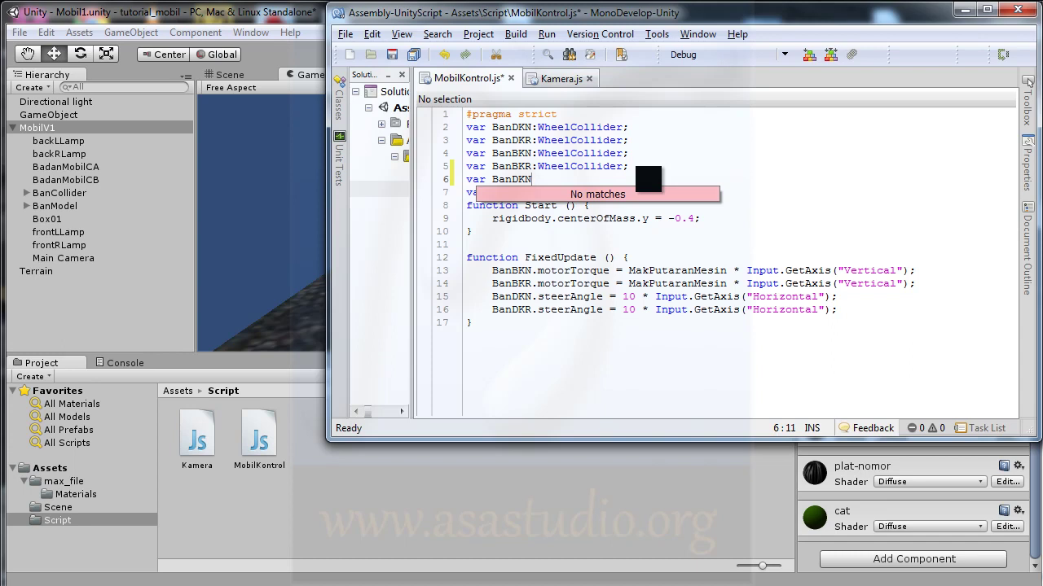
text(P)
text(:Transform)
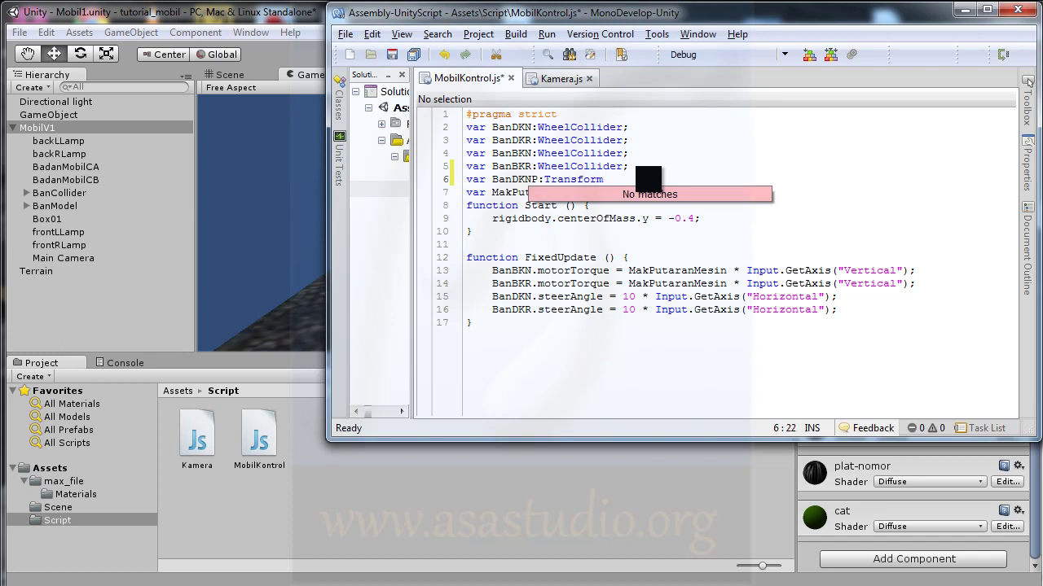
text(;)
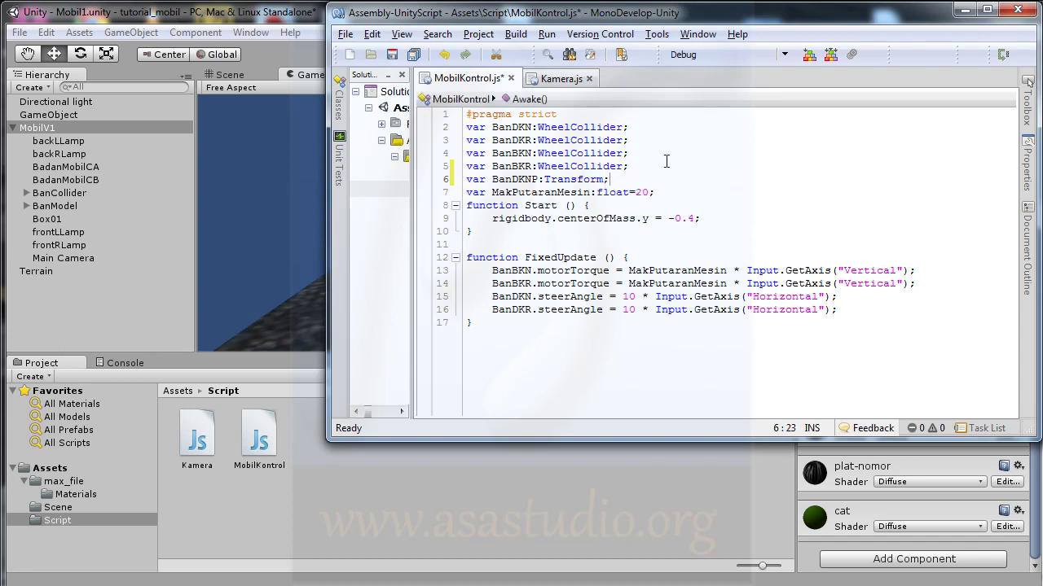
click(414, 55)
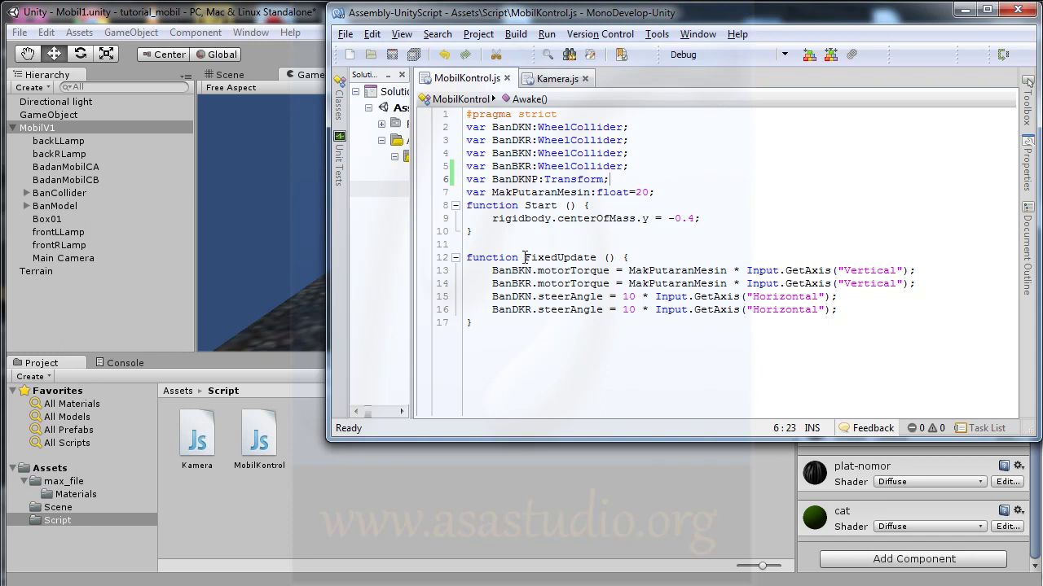
drag(525, 257, 557, 258)
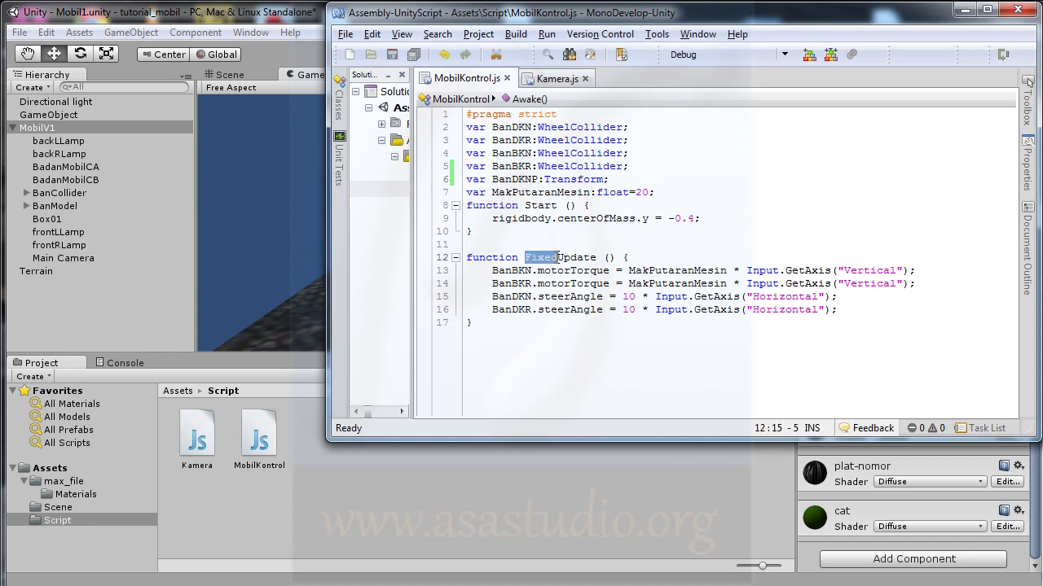
click(573, 257)
click(299, 13)
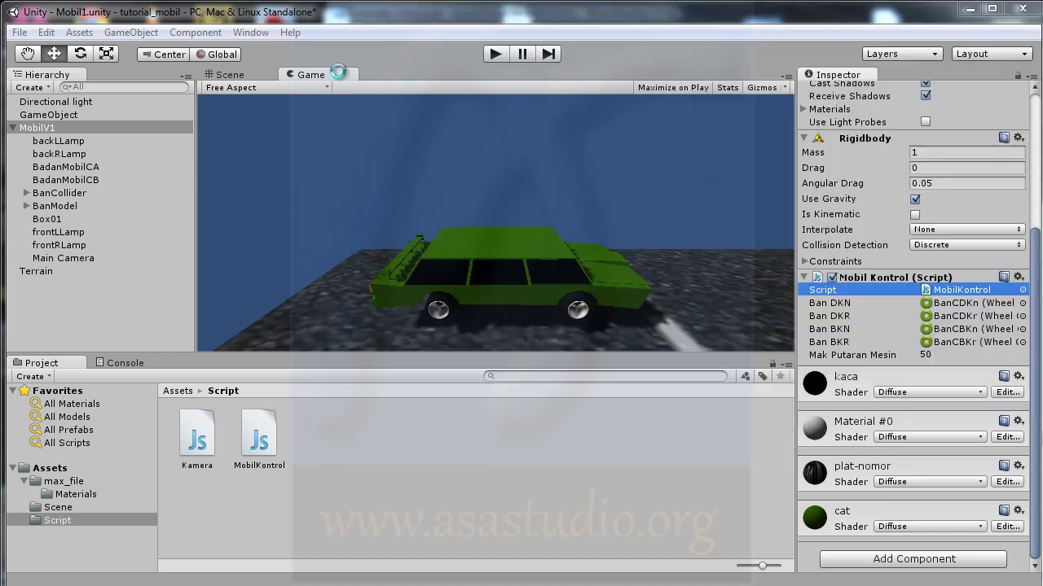
Select MobilV1 and fold its Mesh Renderer and Rigidbody components to reveal the Ban DKNP slot.
click(604, 445)
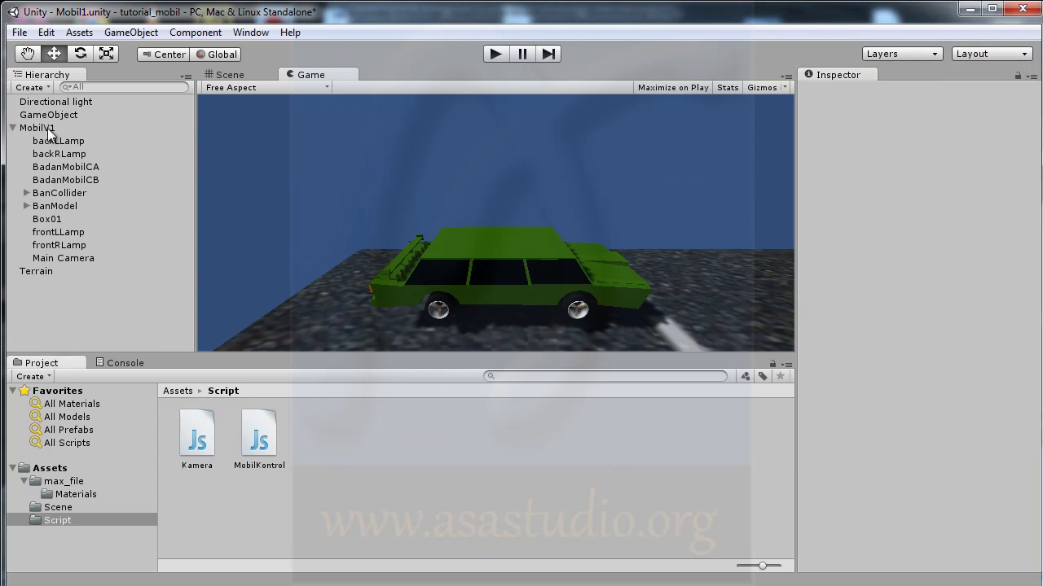
click(45, 131)
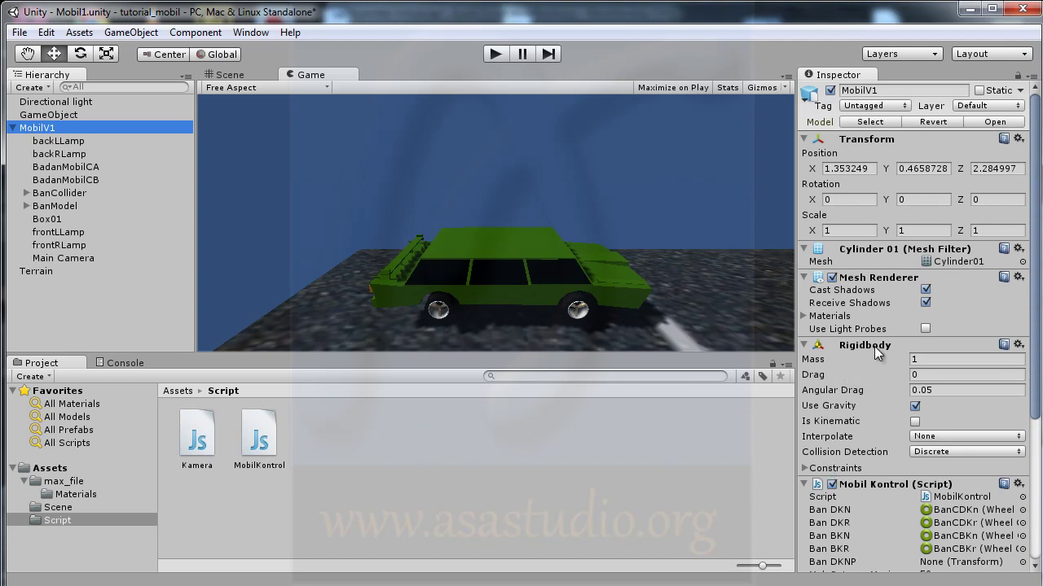
click(883, 278)
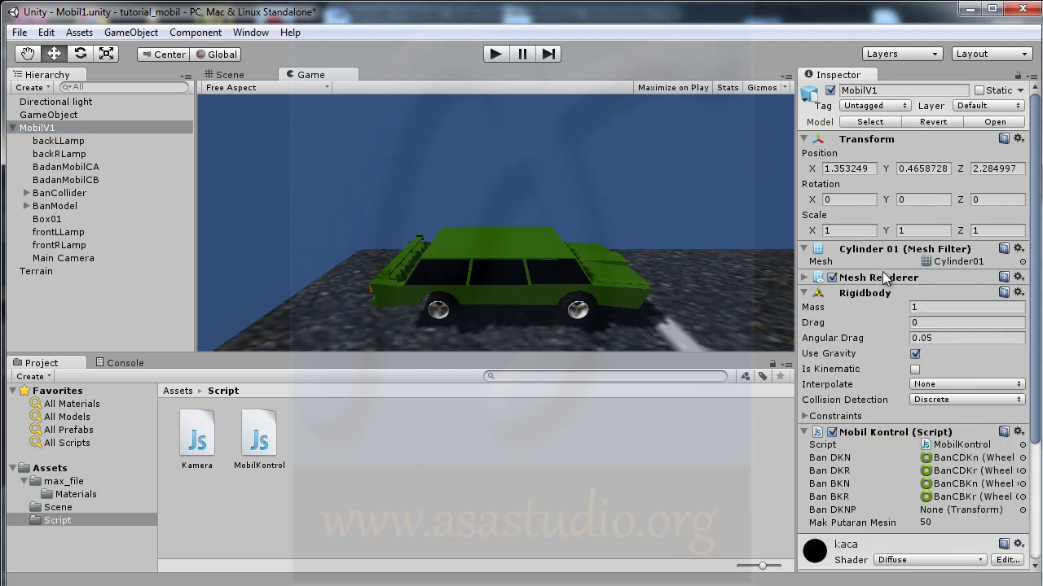
click(884, 291)
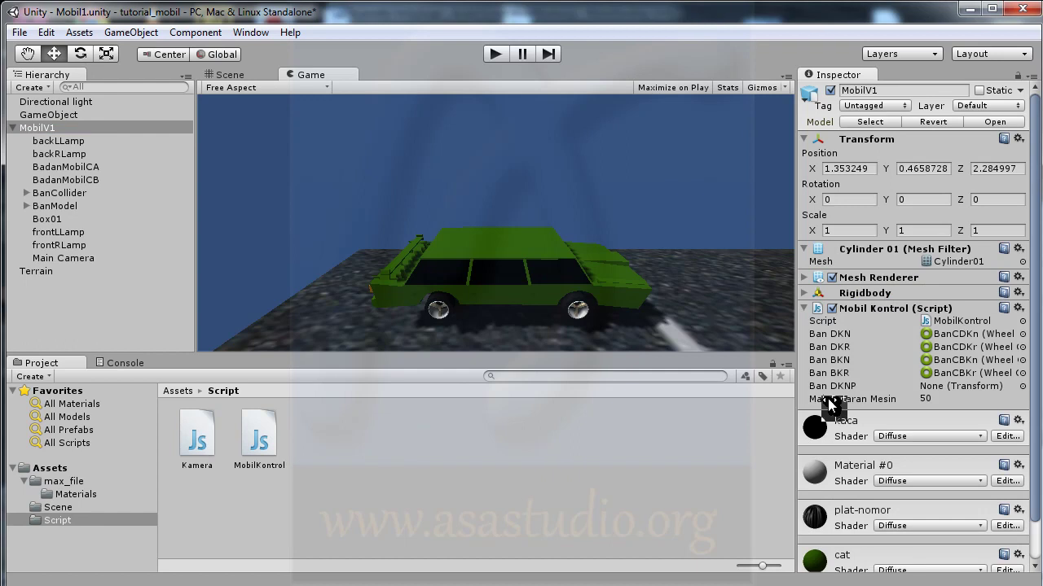
Drag the banDKn wheel model from BanModel into the Mobil Kontrol script's Ban DKNP slot.
mouse_move(821, 407)
mouse_down()
mouse_move(841, 410)
mouse_move(847, 399)
mouse_up()
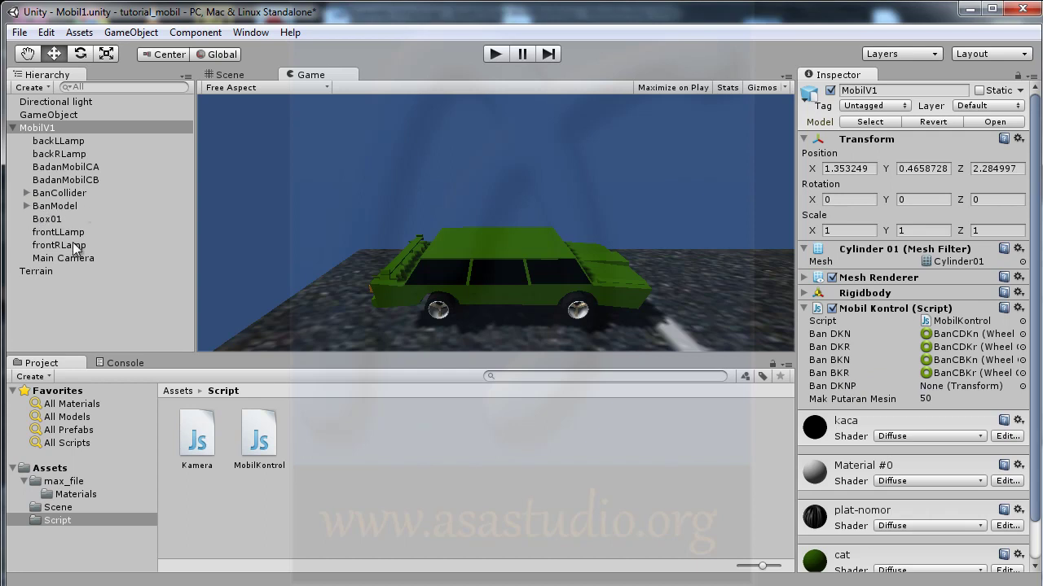
click(26, 206)
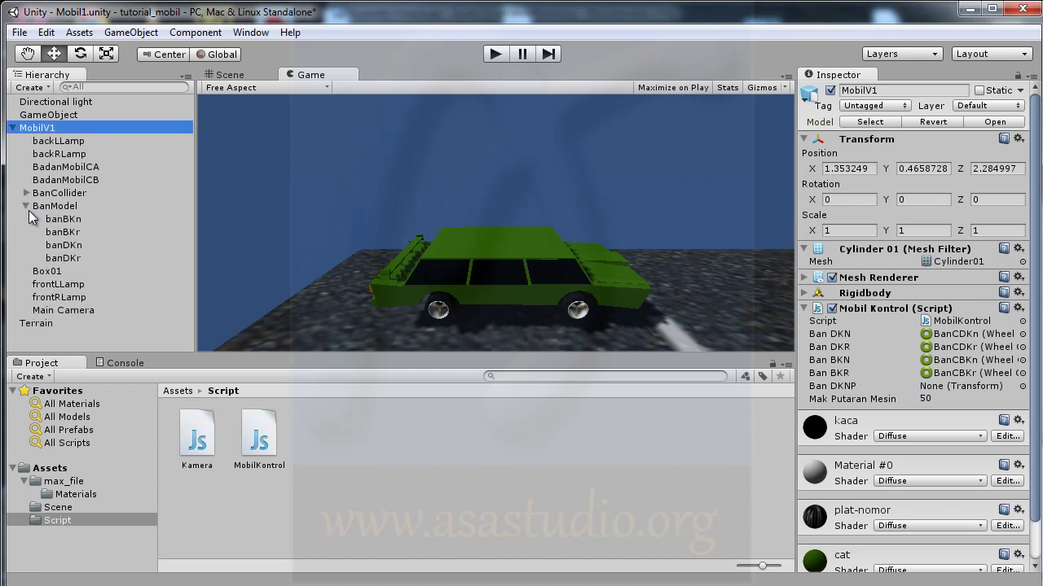
click(57, 247)
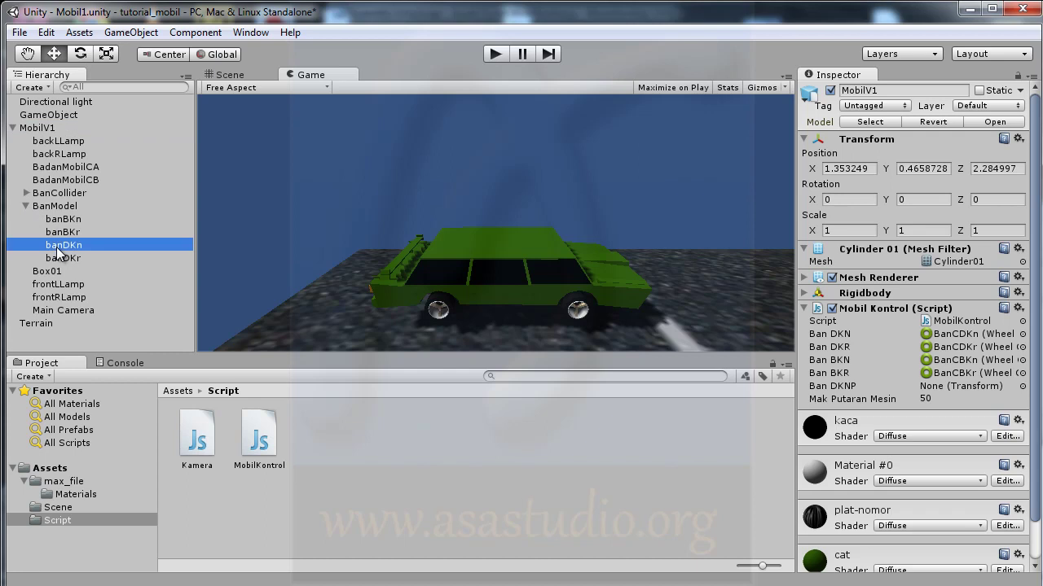
drag(56, 247, 928, 392)
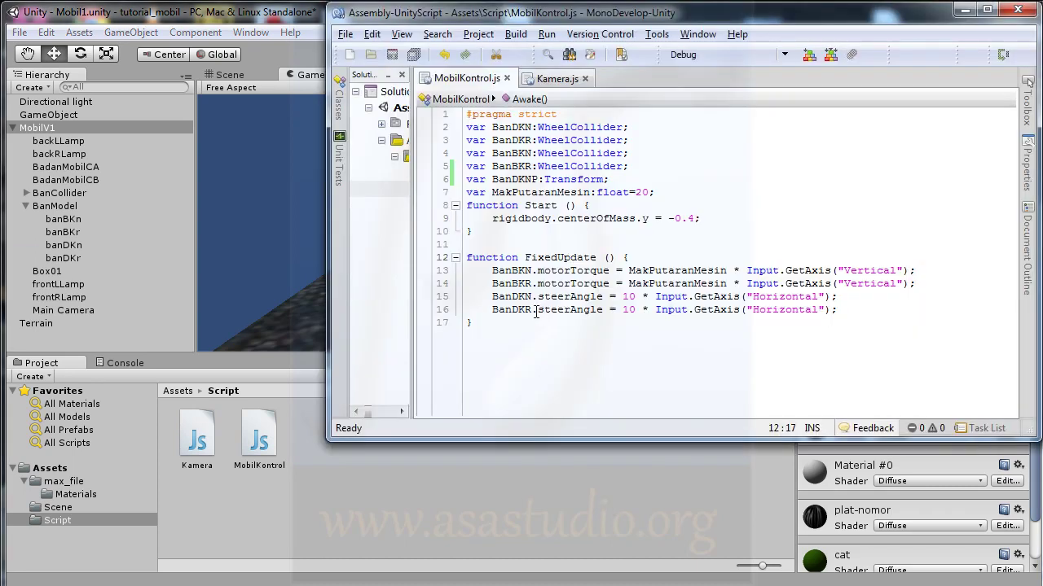
Add a 'function Update(){' block after FixedUpdate and paste BanDKNP into its body.
click(491, 328)
key(Return)
key(Return)
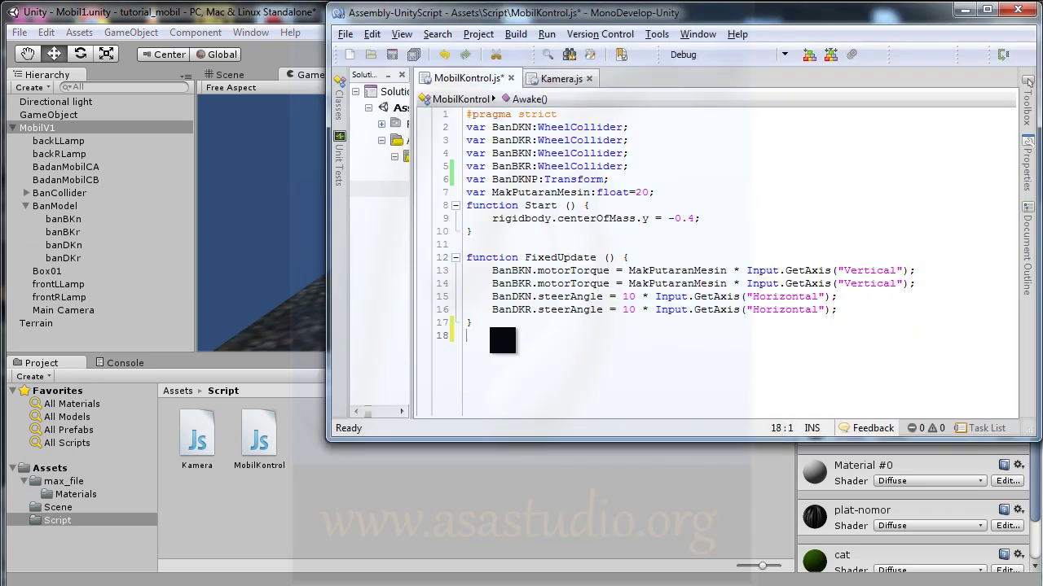
text(function Update(){)
key(Return)
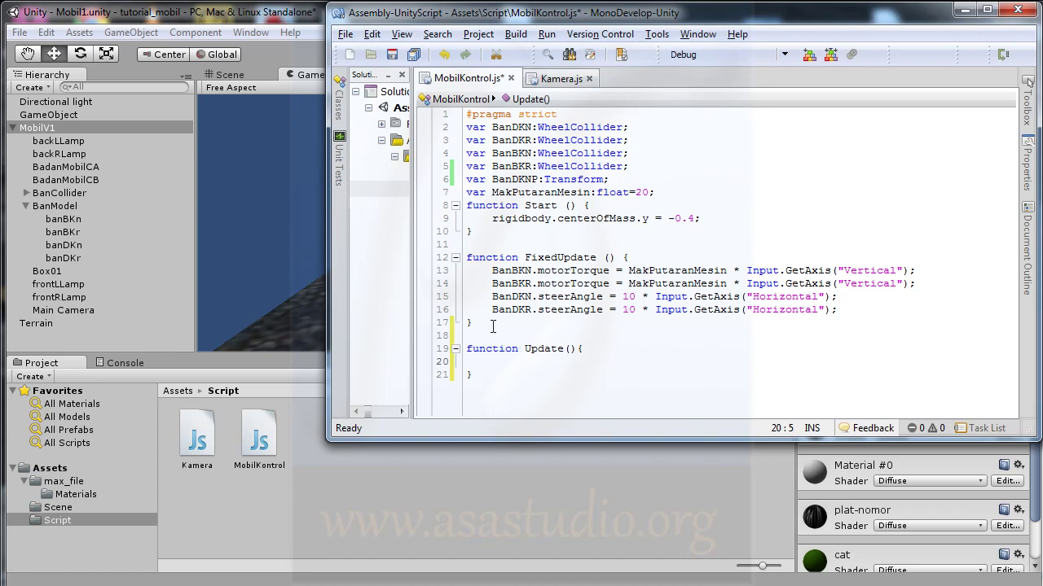
click(492, 180)
drag(492, 180, 539, 179)
key(ctrl+c)
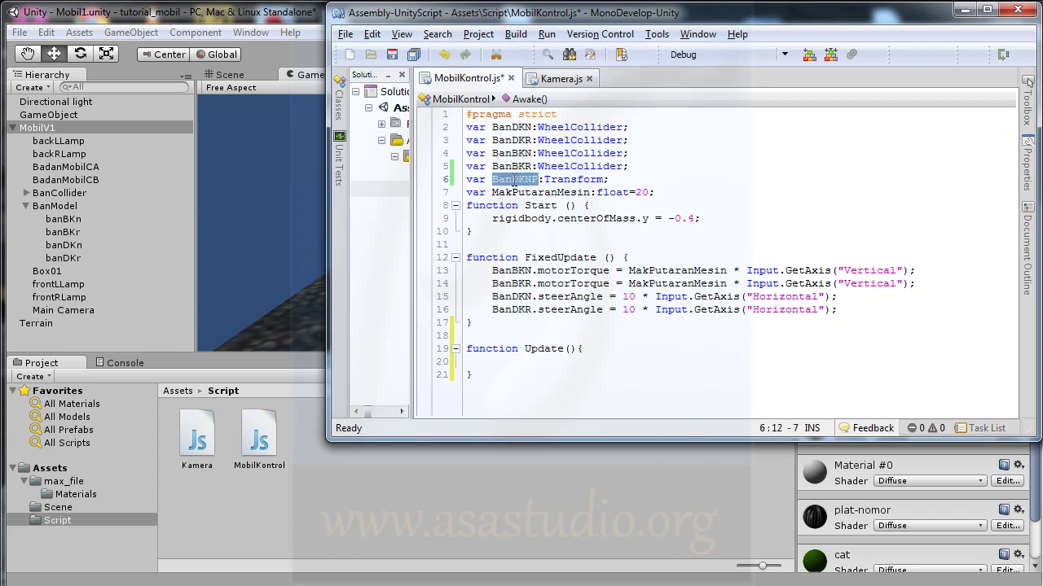
click(508, 360)
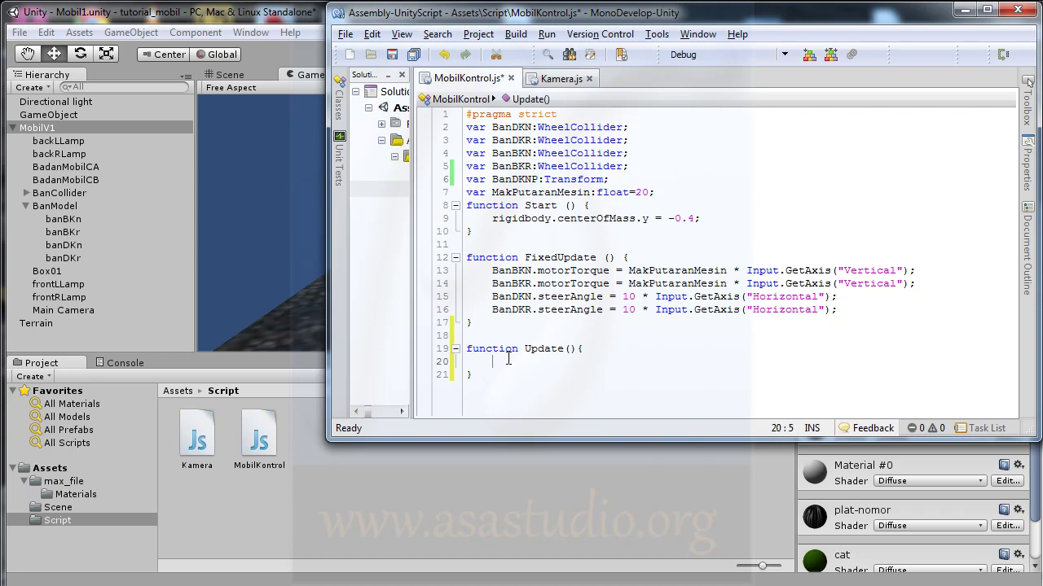
key(ctrl+v)
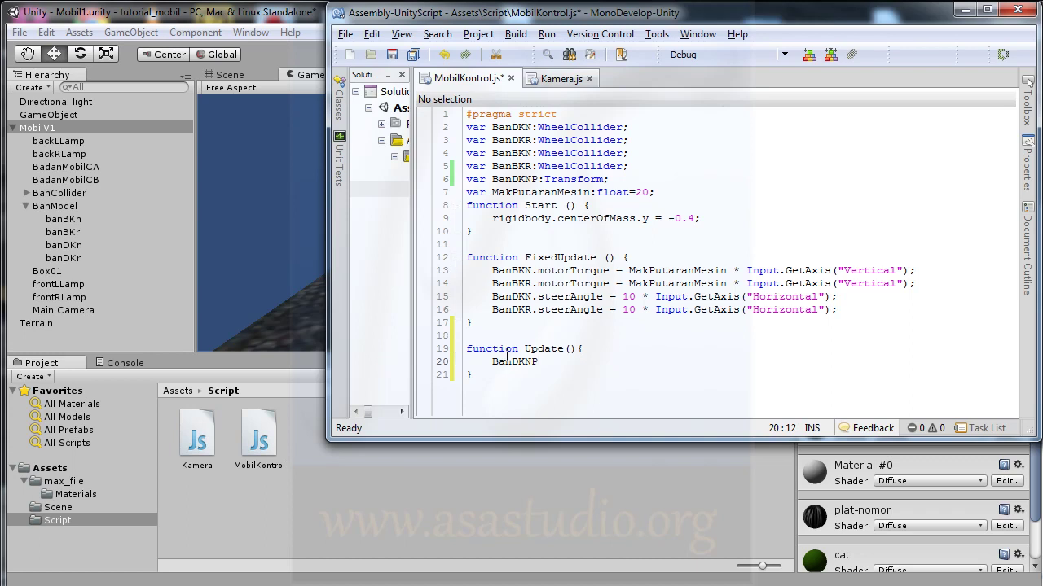
Complete the line as BanDKNP.Rotate(12,0,0), save the script, and return to Unity.
text(.)
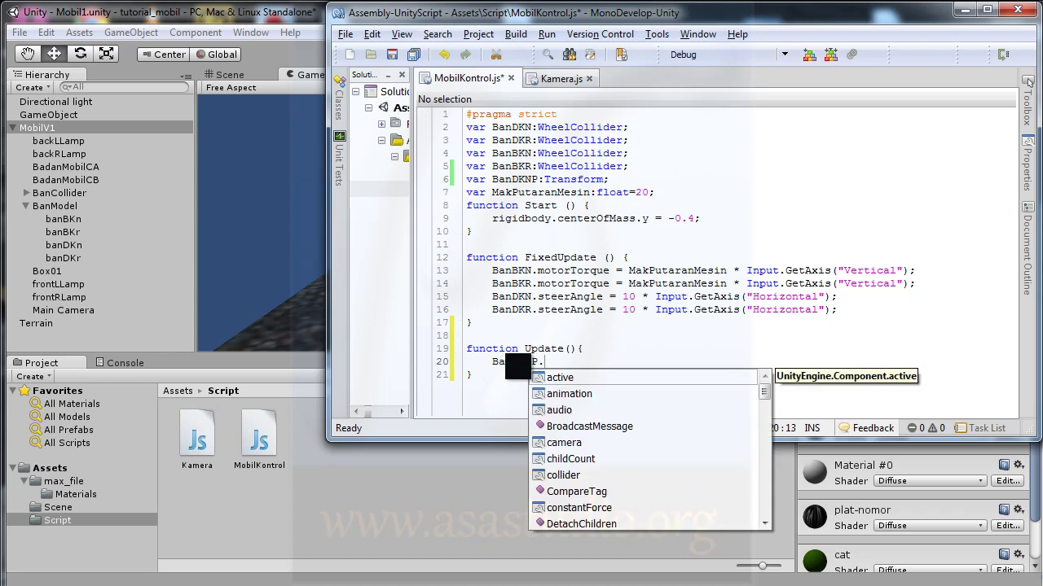
text(rot)
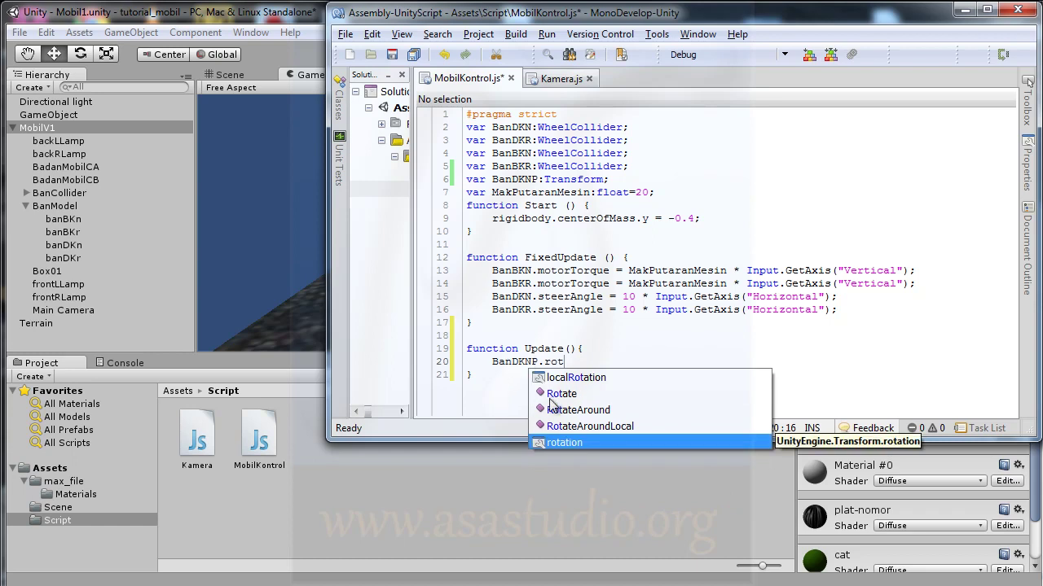
double_click(557, 396)
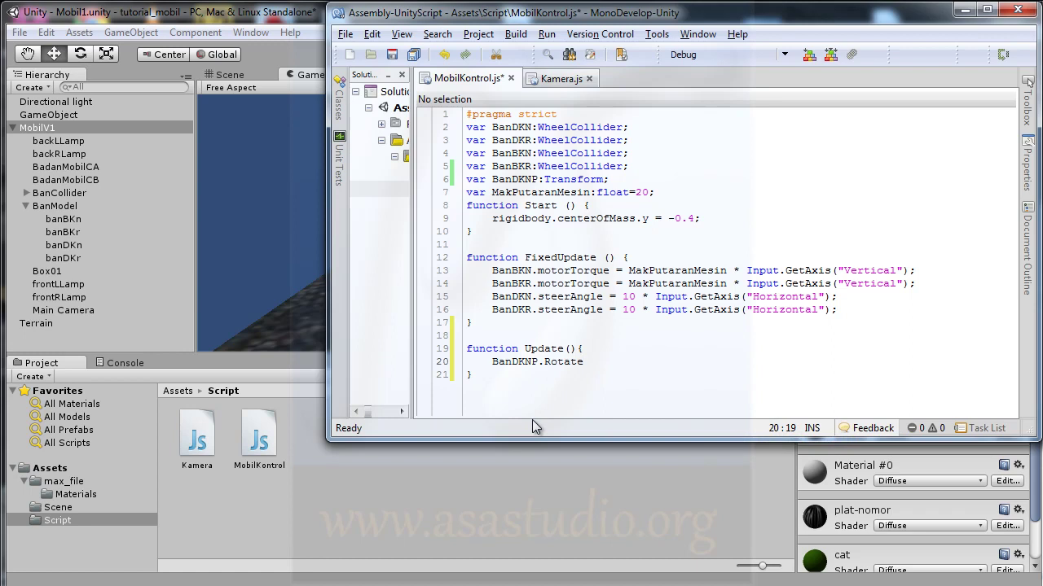
text(();)
click(590, 363)
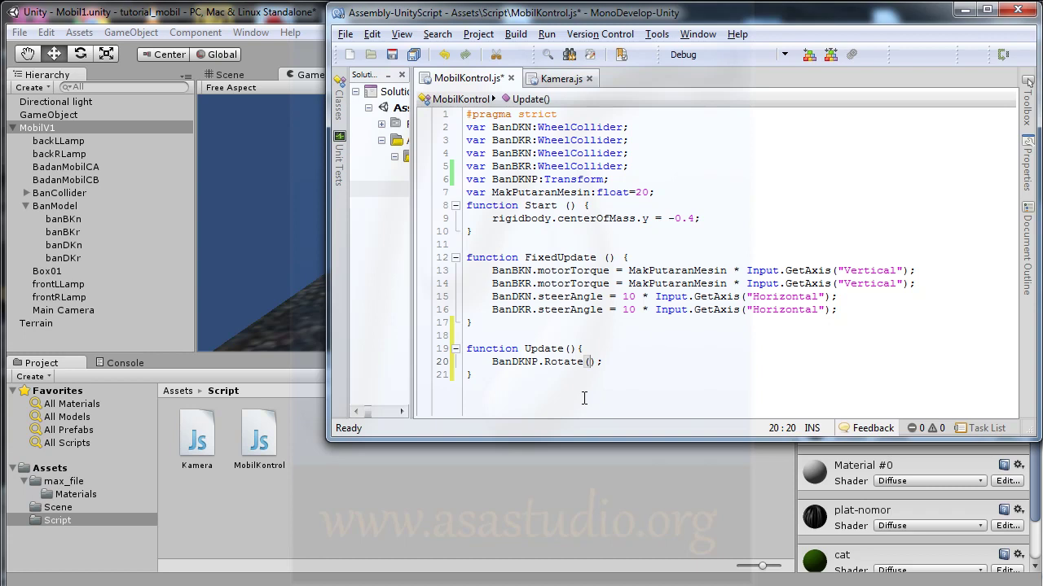
text(12)
text(,00)
key(Left)
text(,)
click(391, 55)
click(271, 18)
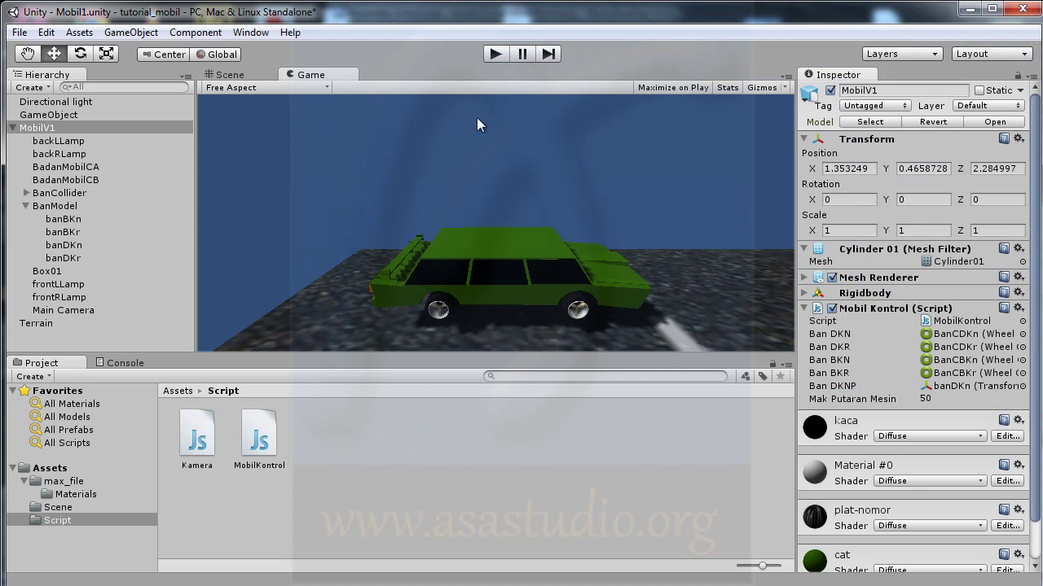
Play-test the spinning wheel, then change the Rotate arguments in MobilKontrol.js and save.
click(496, 54)
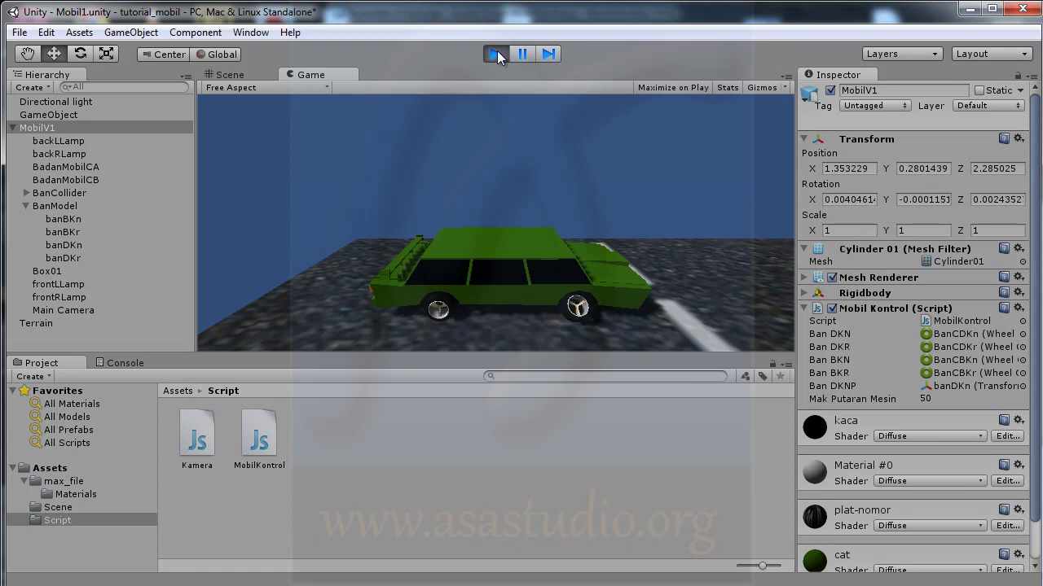
click(497, 54)
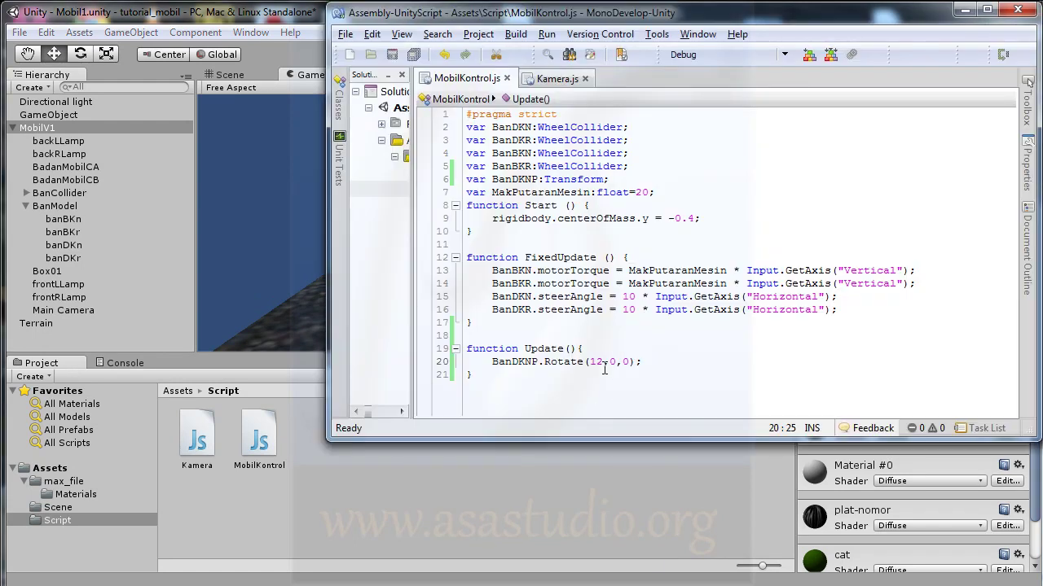
click(604, 361)
key(BackSpace)
text(2)
key(BackSpace)
key(BackSpace)
text(0)
key(Right)
text(1)
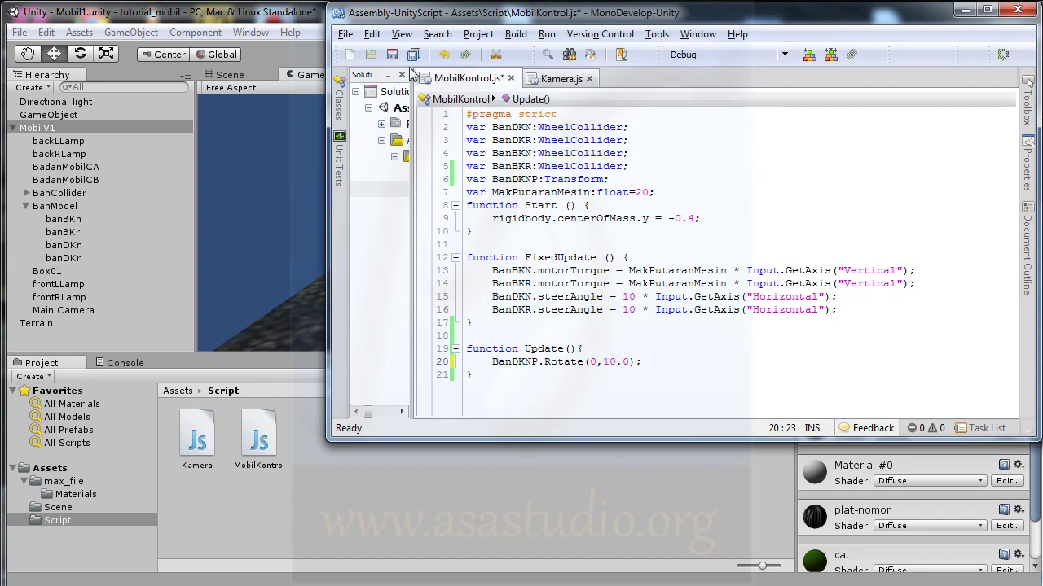
click(391, 54)
click(303, 18)
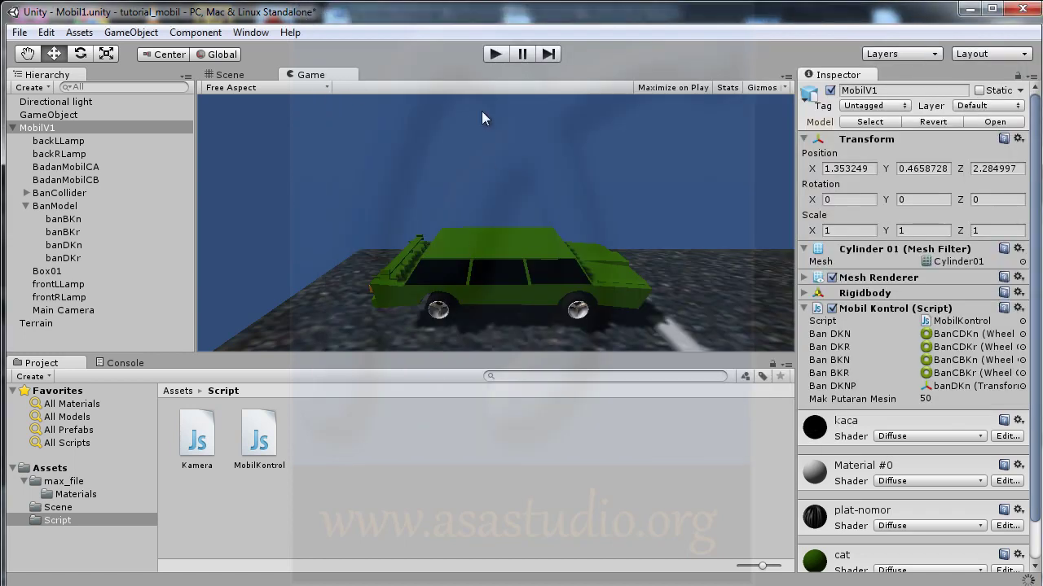
Play-test again, then change the call to BanDKNP.Rotate(0,0,10) and save.
click(495, 56)
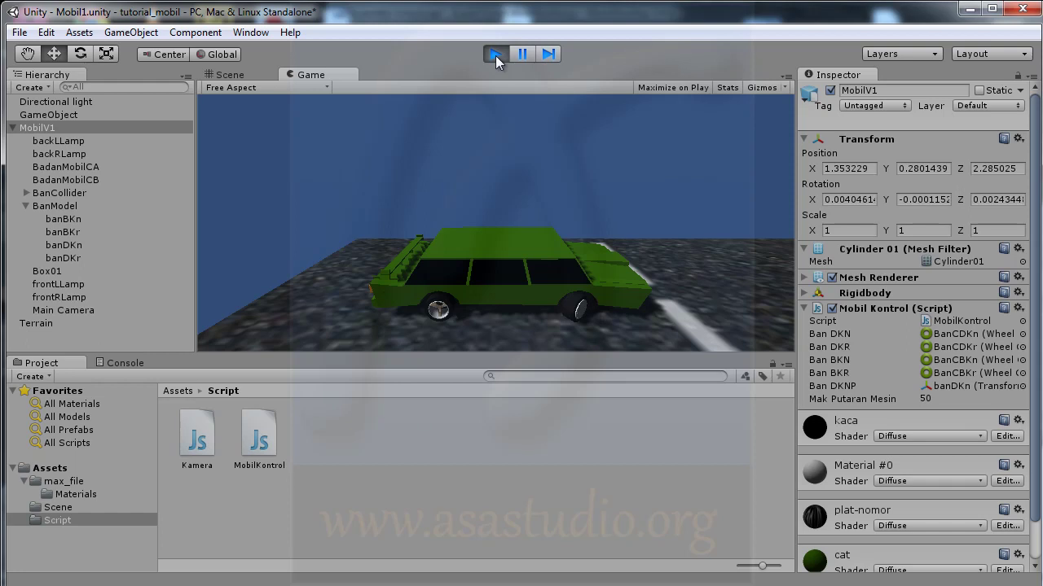
click(496, 55)
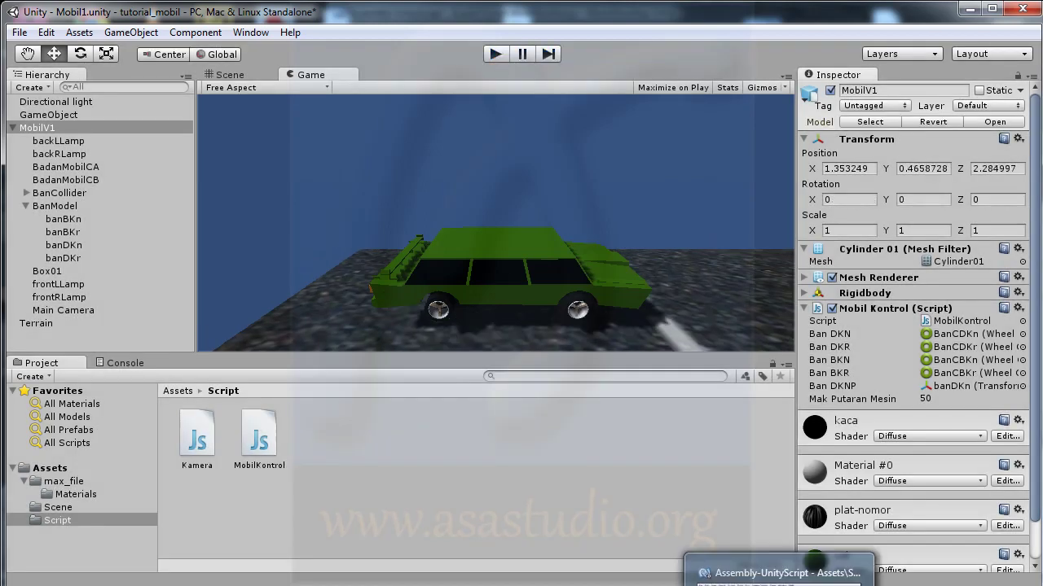
key(alt+Tab)
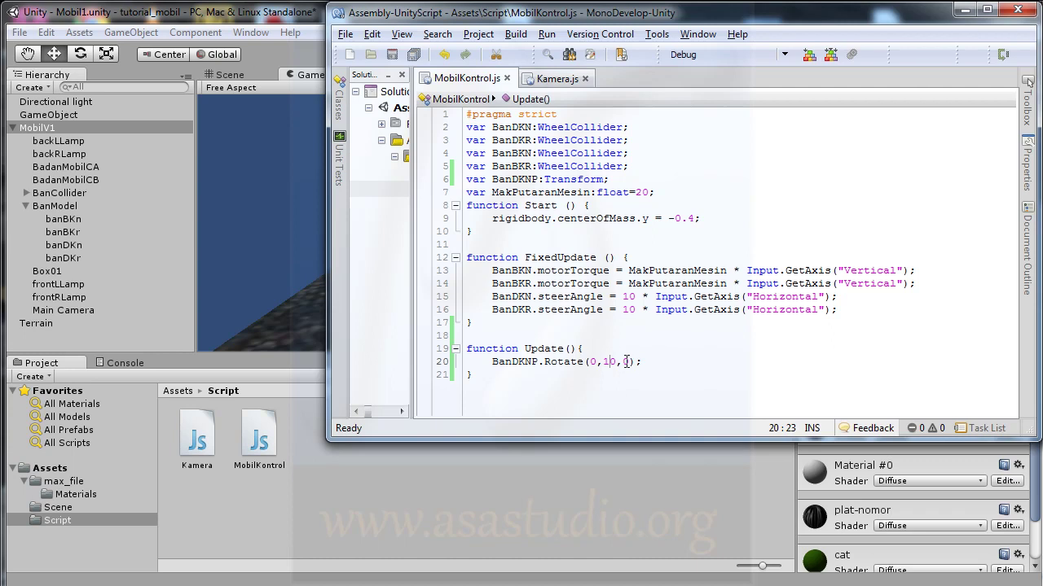
key(BackSpace)
key(Right)
key(Right)
text(0)
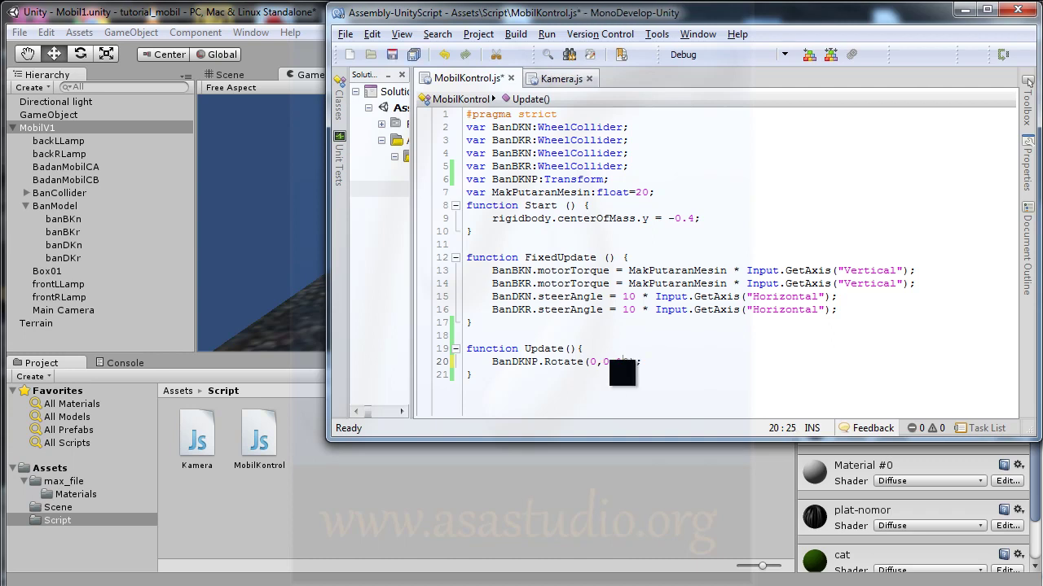
click(396, 54)
click(290, 13)
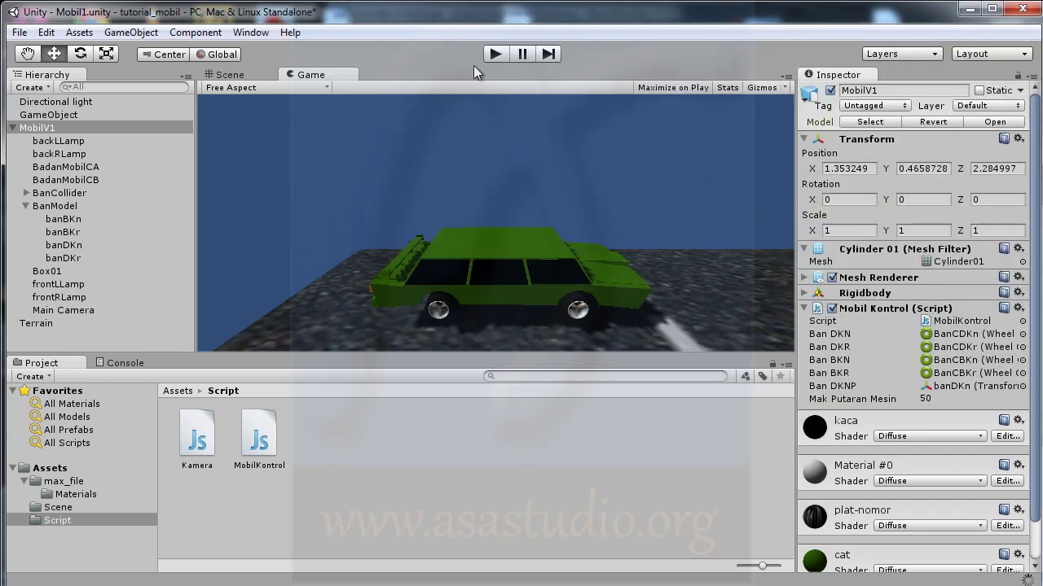
Run a final Play-mode test of the wheel spin, then return to the script editor.
click(496, 53)
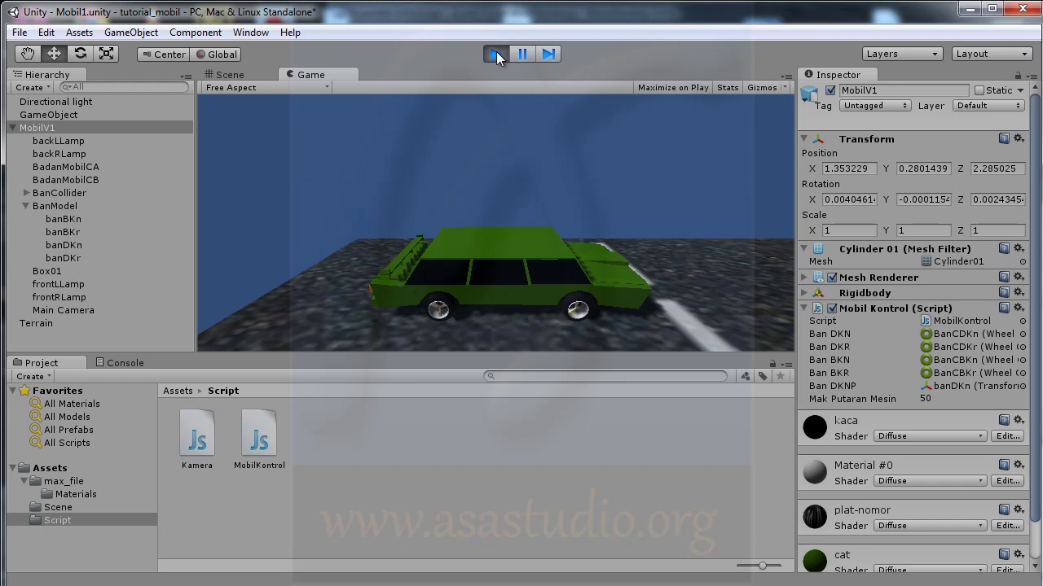
click(496, 54)
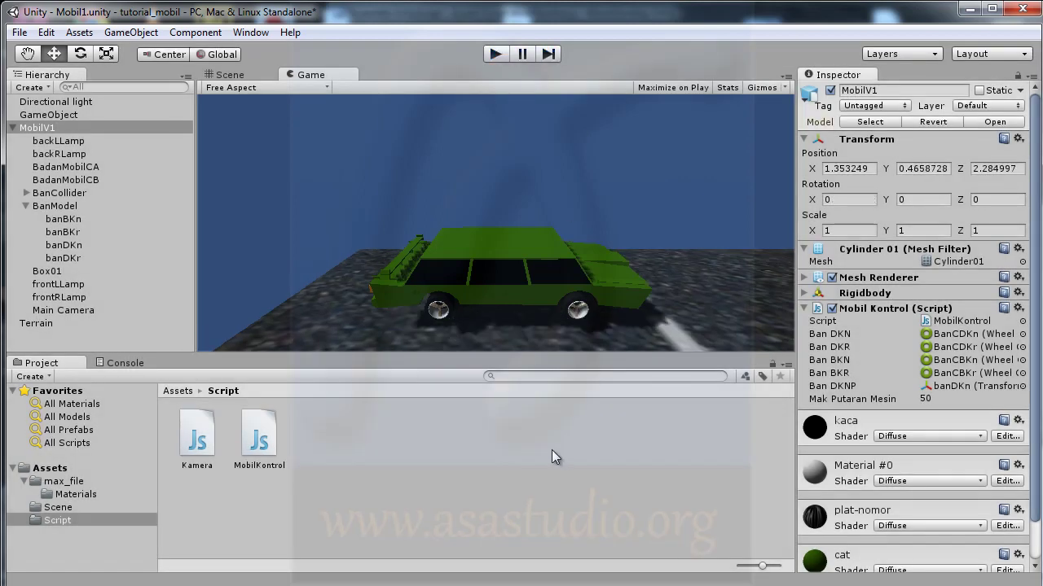
key(alt+Tab)
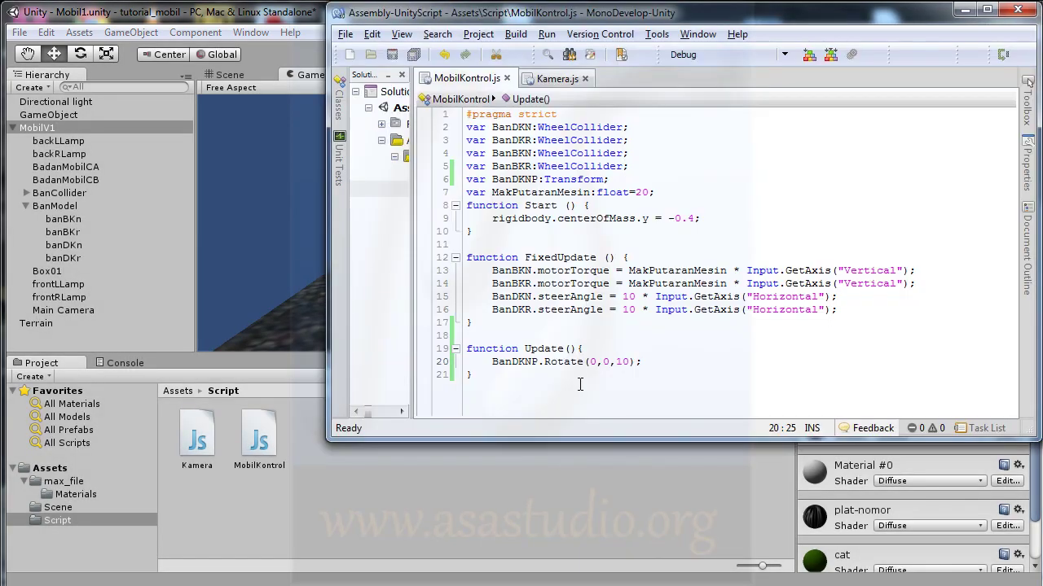
Replace the 10 on line 20 with BanDKNP.rpm/60*360*Time.deltaTime and save the script.
click(615, 362)
key(shift+Right)
key(shift+Right)
text(BanDKNP)
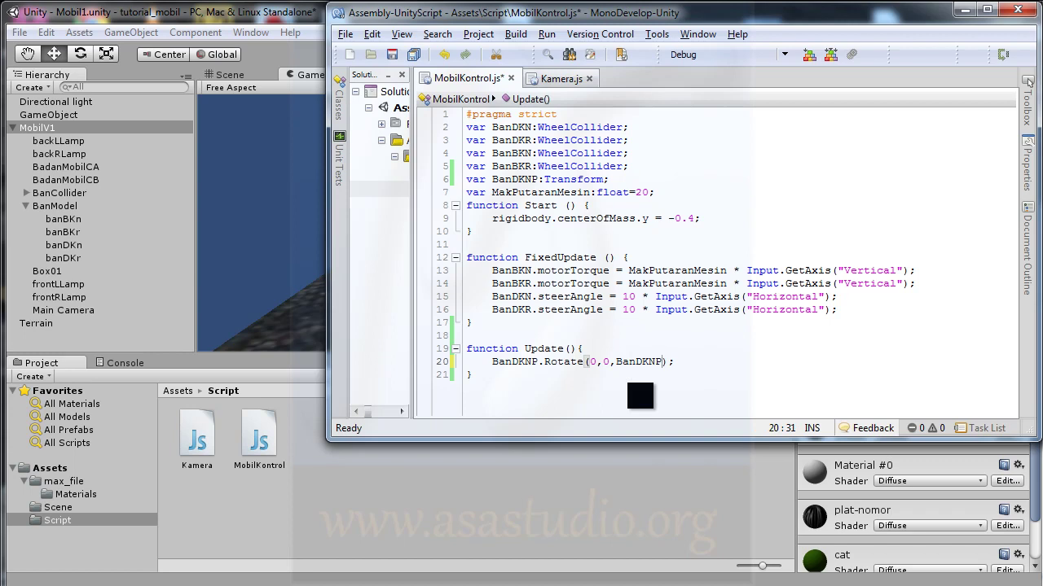
text(.)
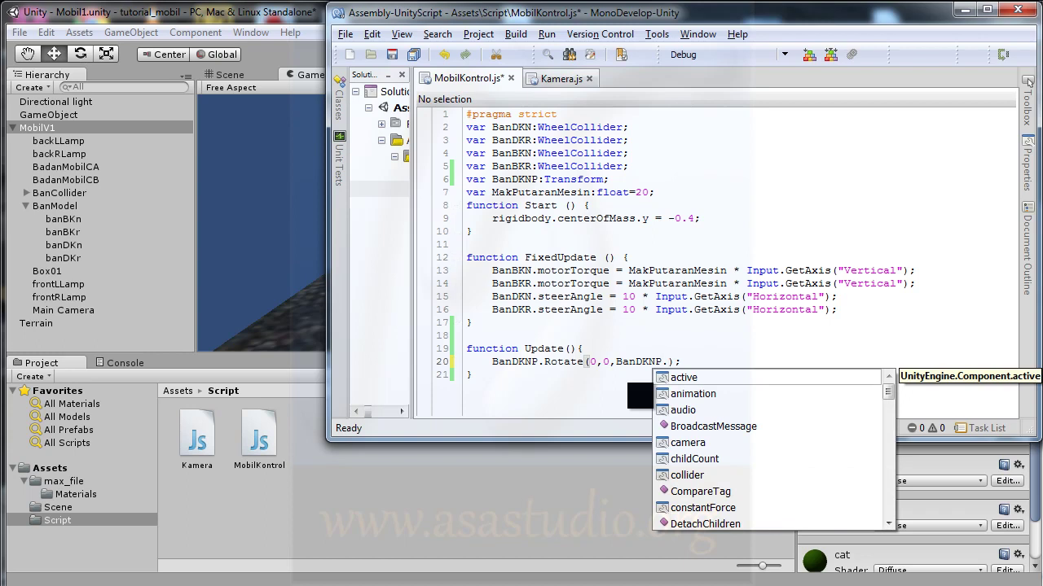
text(rpm)
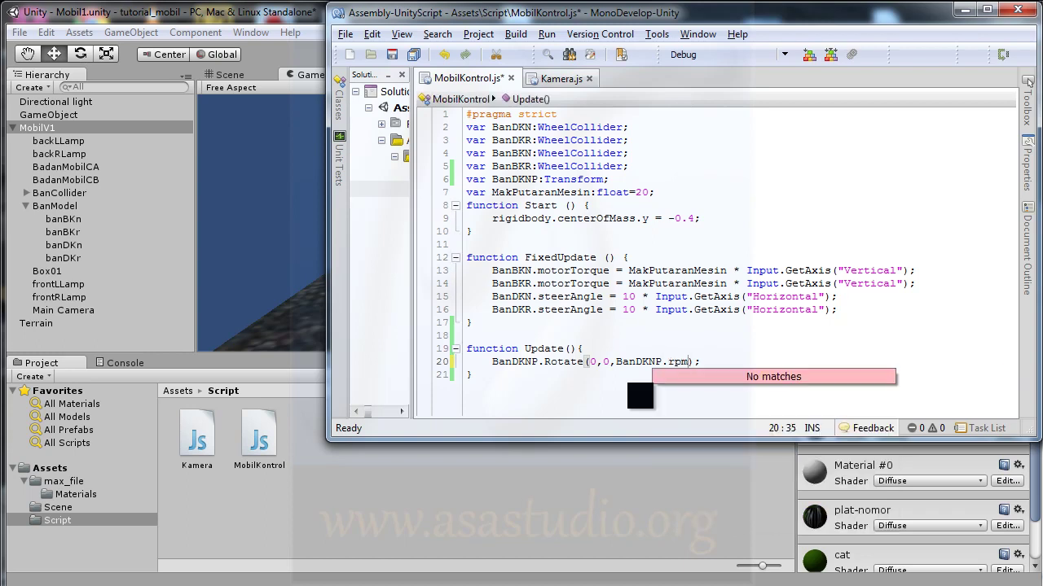
text(/)
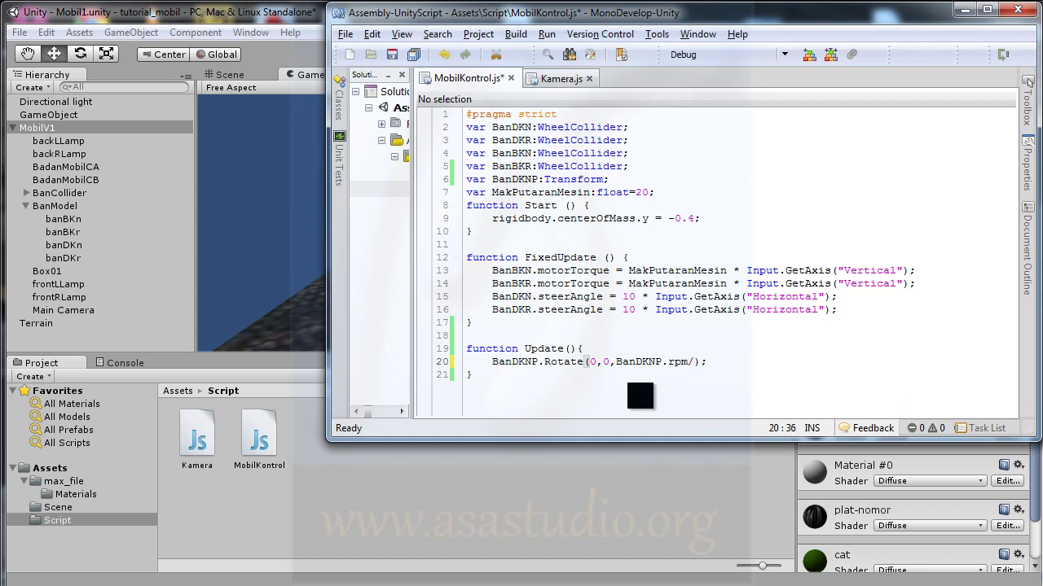
text(60)
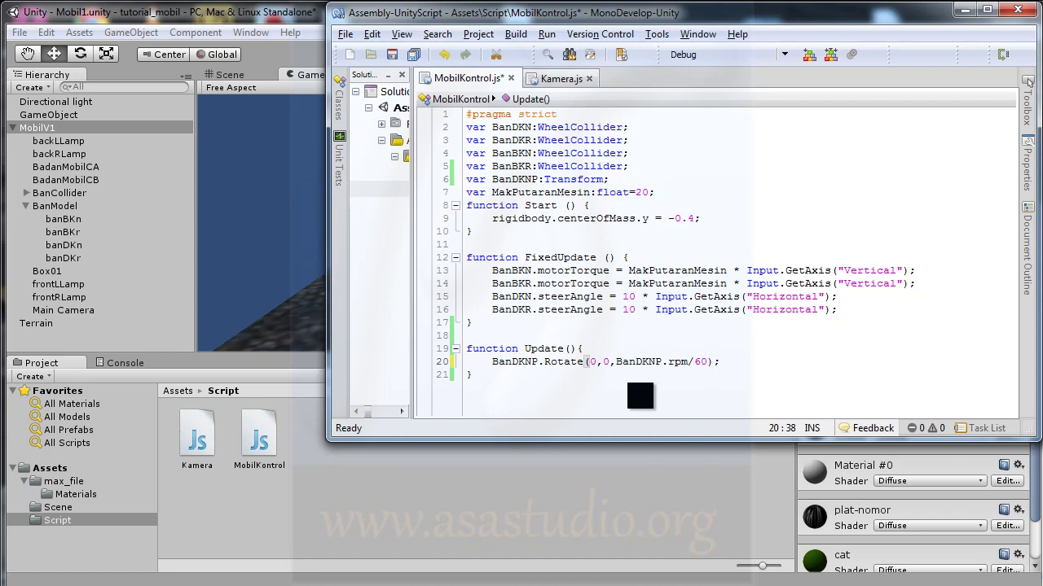
text(*)
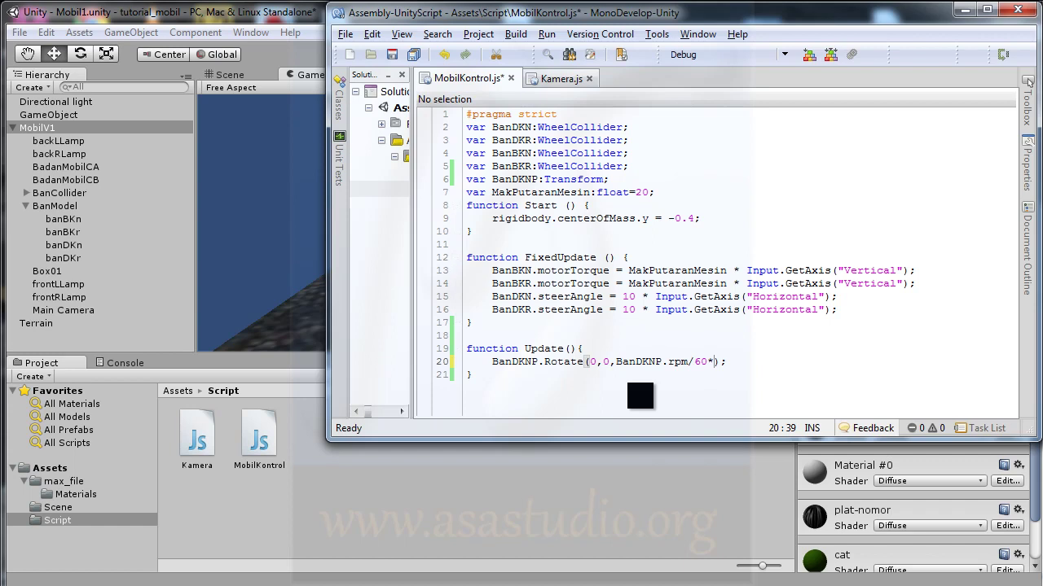
text(Ti)
key(shift+Left)
key(shift+Left)
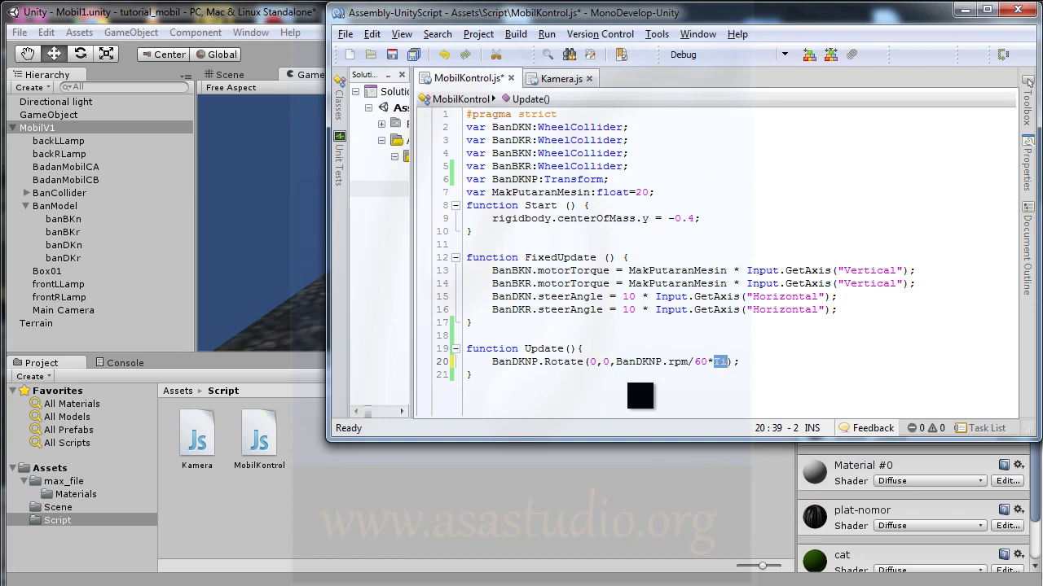
text(360)
text(*)
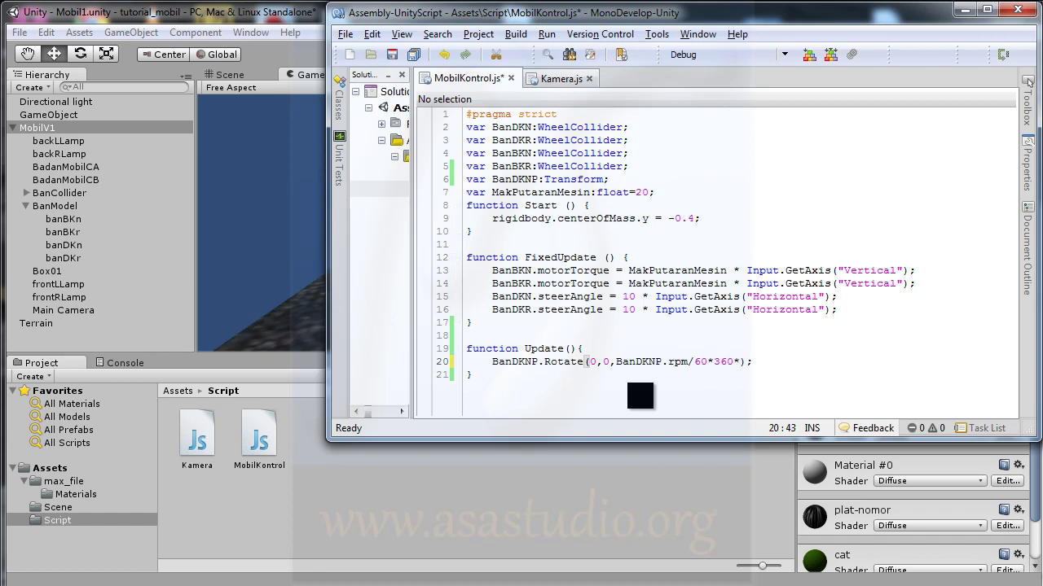
text(Time)
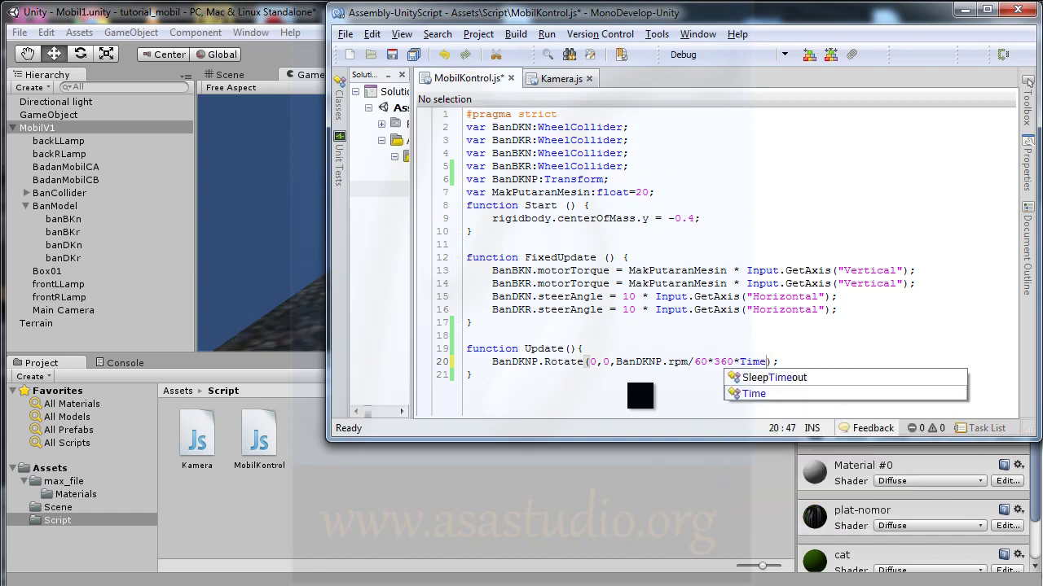
text(.)
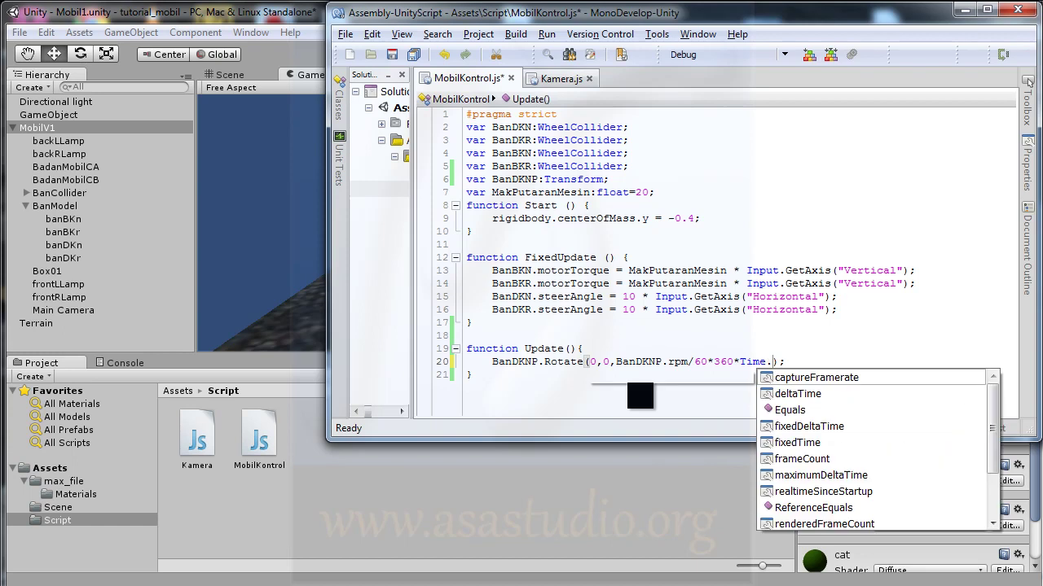
text(del)
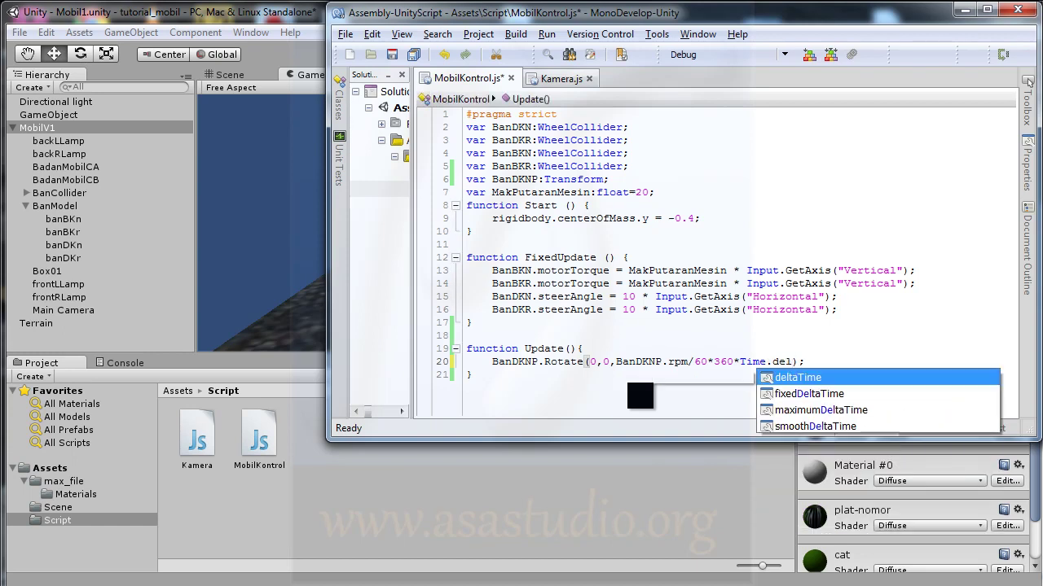
double_click(784, 377)
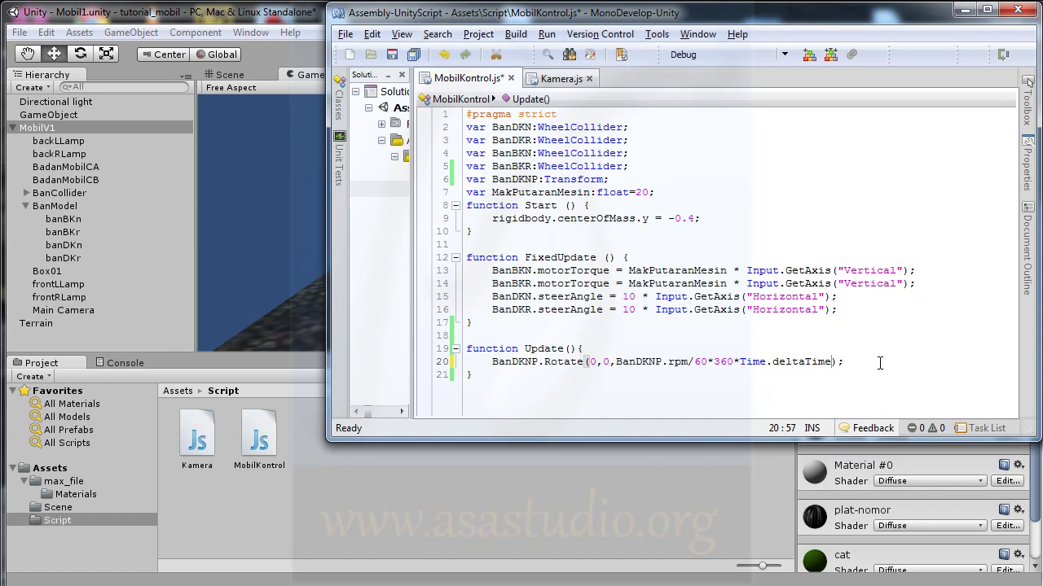
click(395, 55)
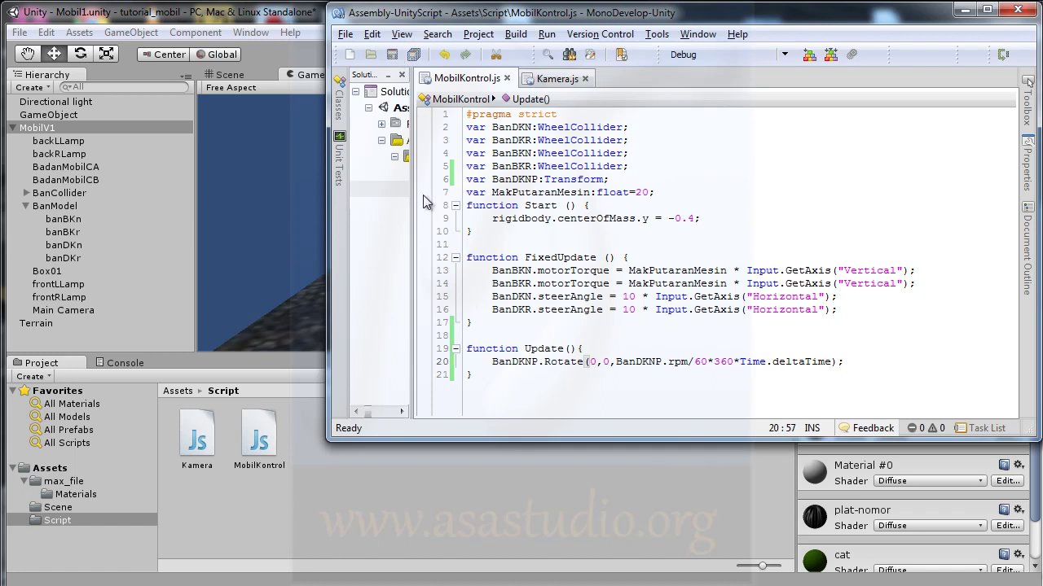
click(254, 20)
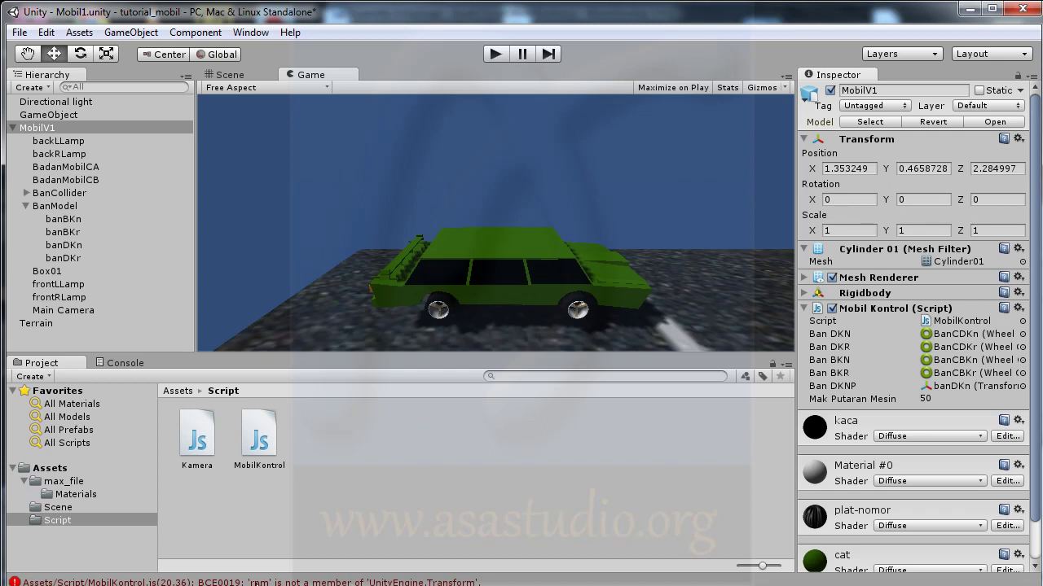
Open the Console's 'rpm' is not a member of Transform error at line 20 of MobilKontrol.js.
click(124, 363)
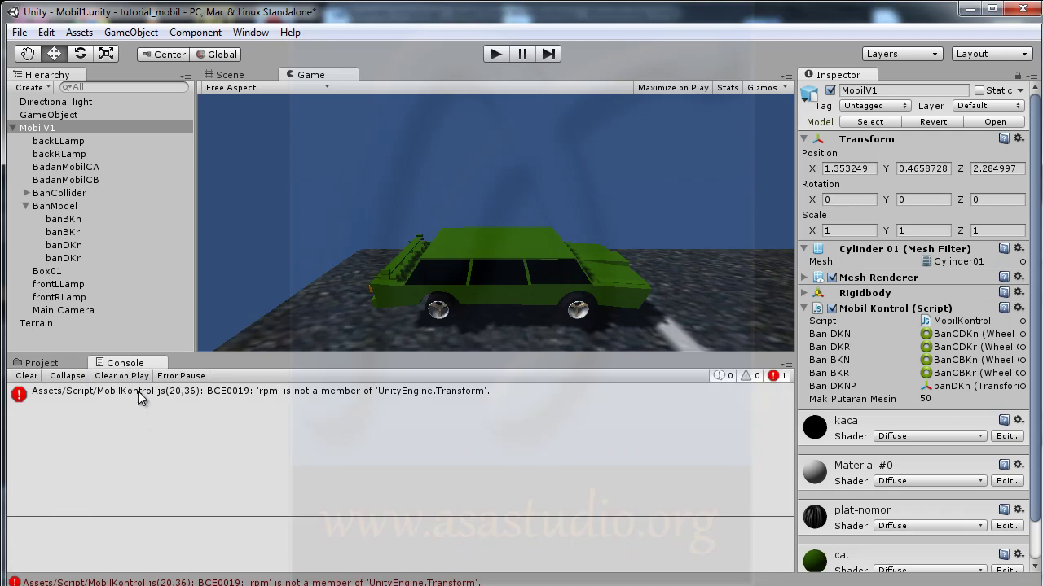
double_click(138, 391)
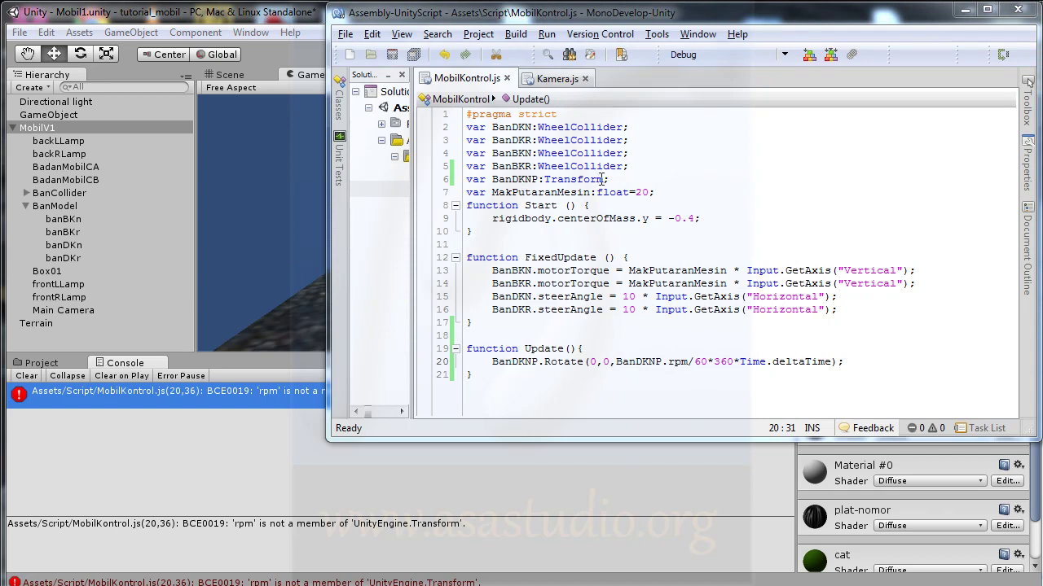
Change BanDKNP.rpm to BanDKN.rpm on line 20 and save the script.
drag(608, 180, 544, 179)
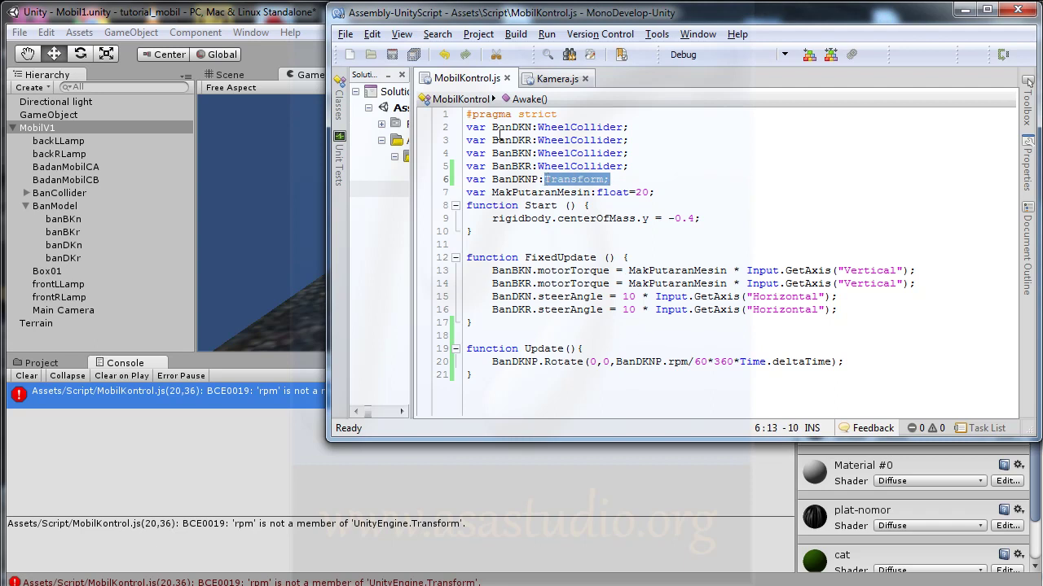
drag(524, 140, 535, 140)
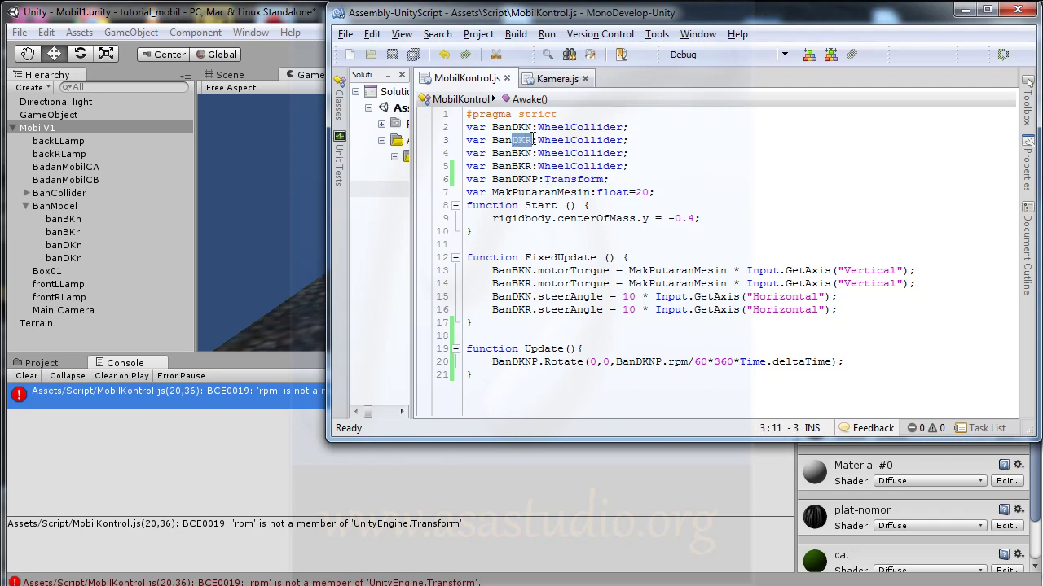
click(658, 363)
key(BackSpace)
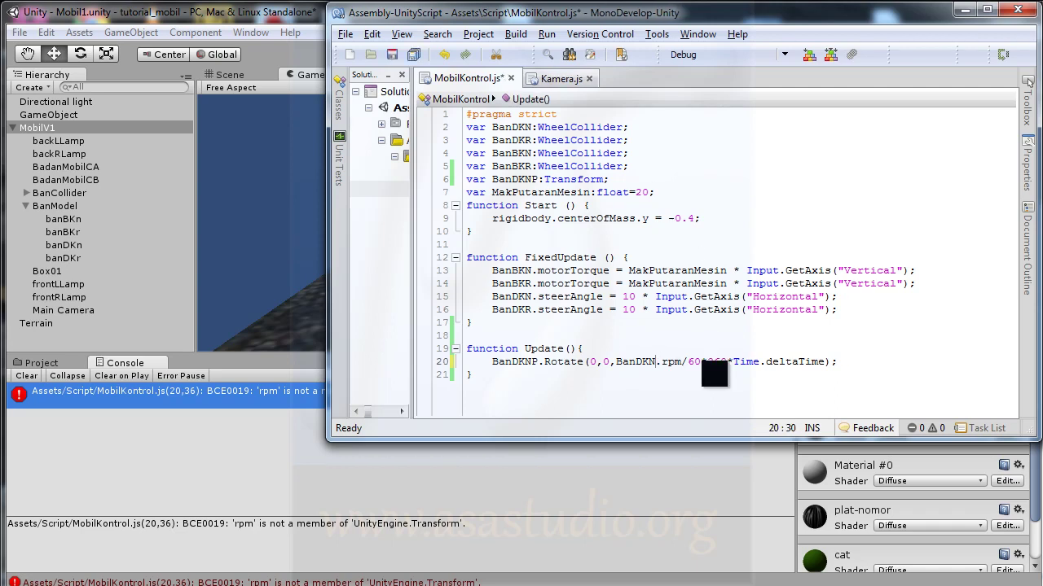
click(412, 54)
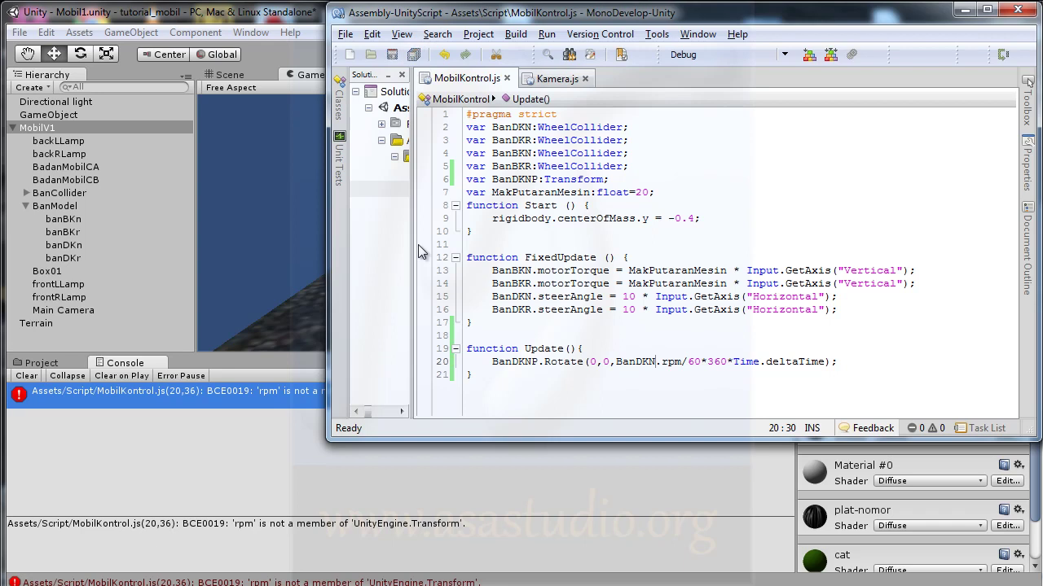
click(221, 18)
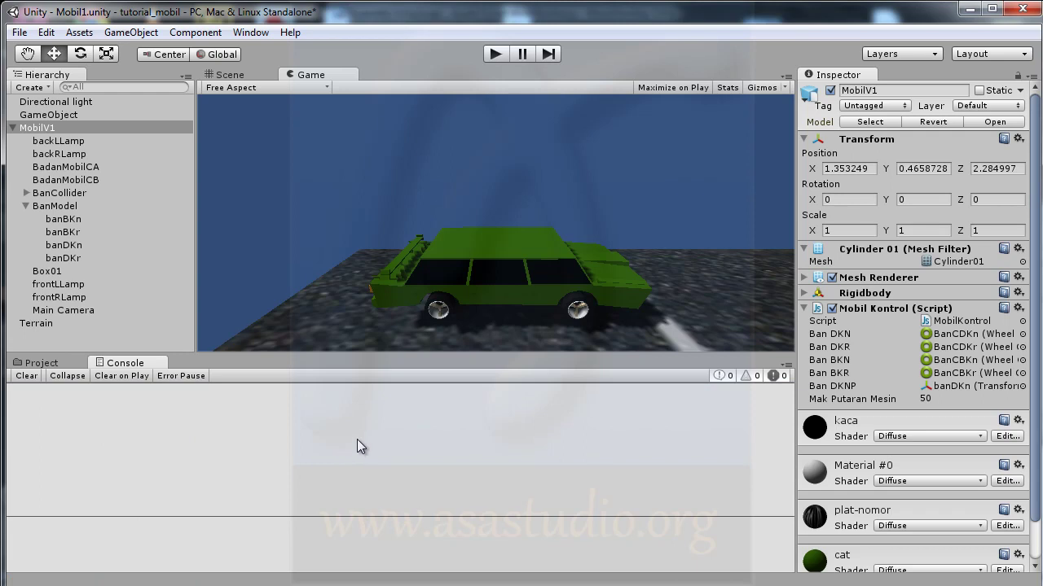
Test-drive the car in Play mode, stop it, and go back to MobilKontrol.js.
click(496, 56)
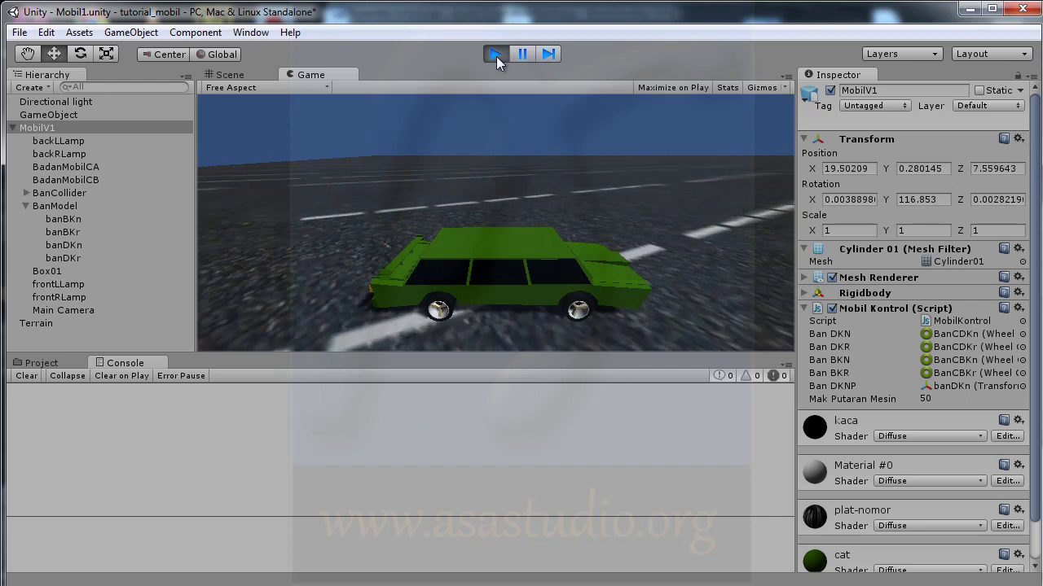
click(495, 55)
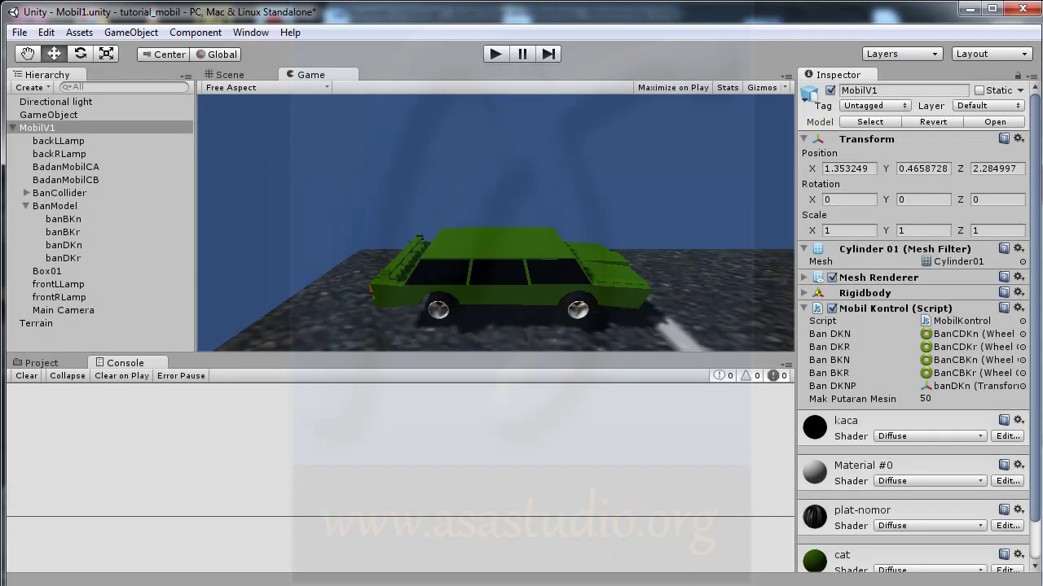
key(alt+Tab)
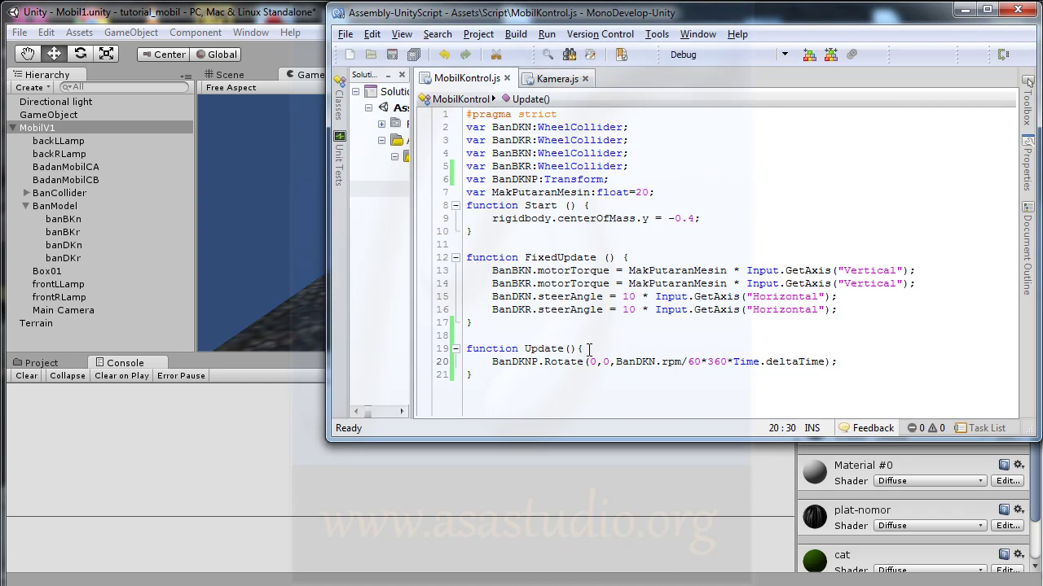
Duplicate the BanDKNP Transform declaration into extra lines.
drag(612, 179, 644, 169)
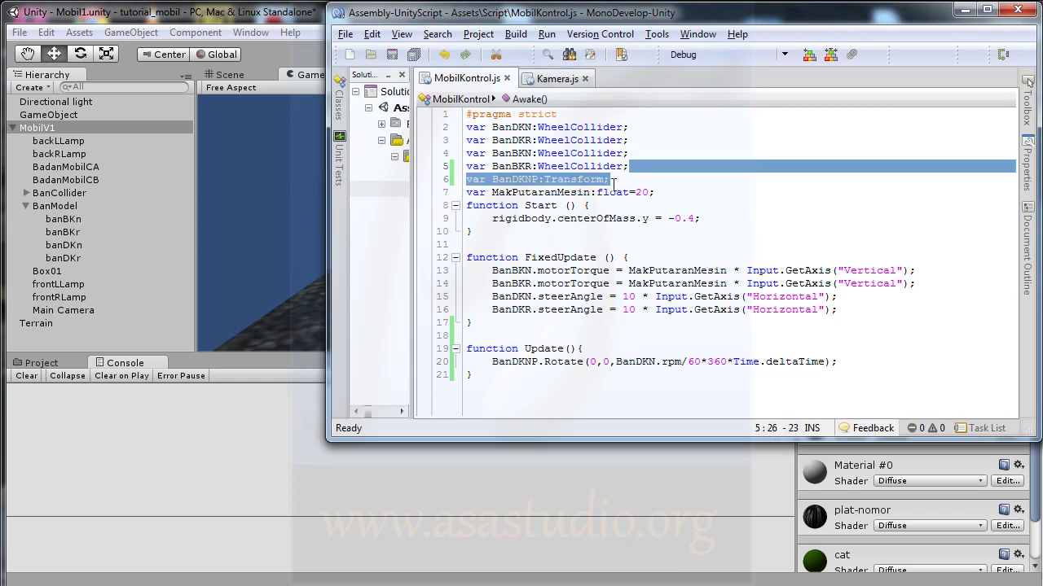
click(623, 181)
text(var BanDKNP:Transform;)
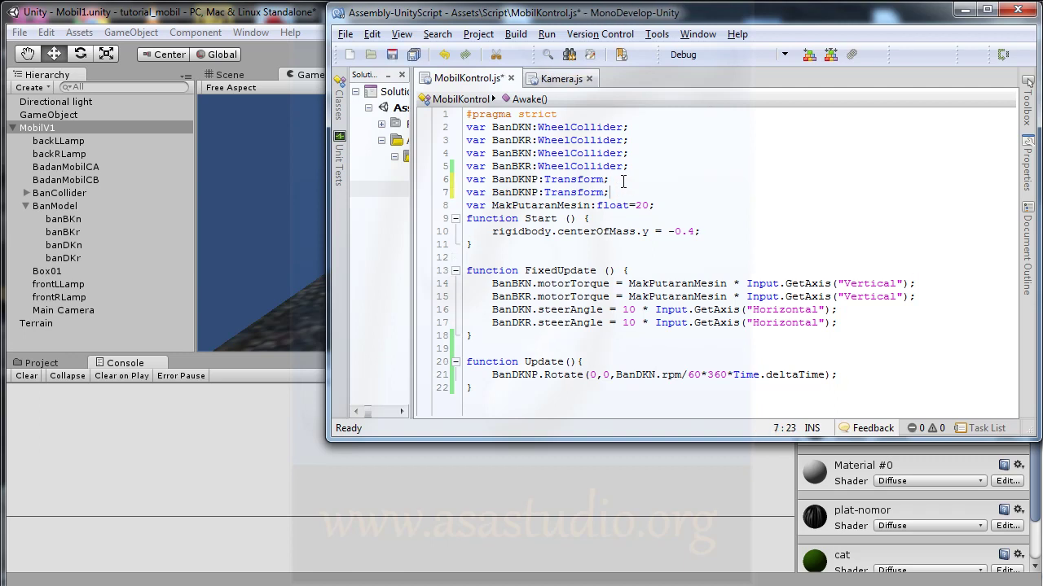
text(var BanDKNP:Transform;)
text(var BanDKNP:Transform;)
Rename the copied declarations to BanDKRP, BanBKNP and BanBKRP.
click(524, 194)
key(shift+Right)
text(R)
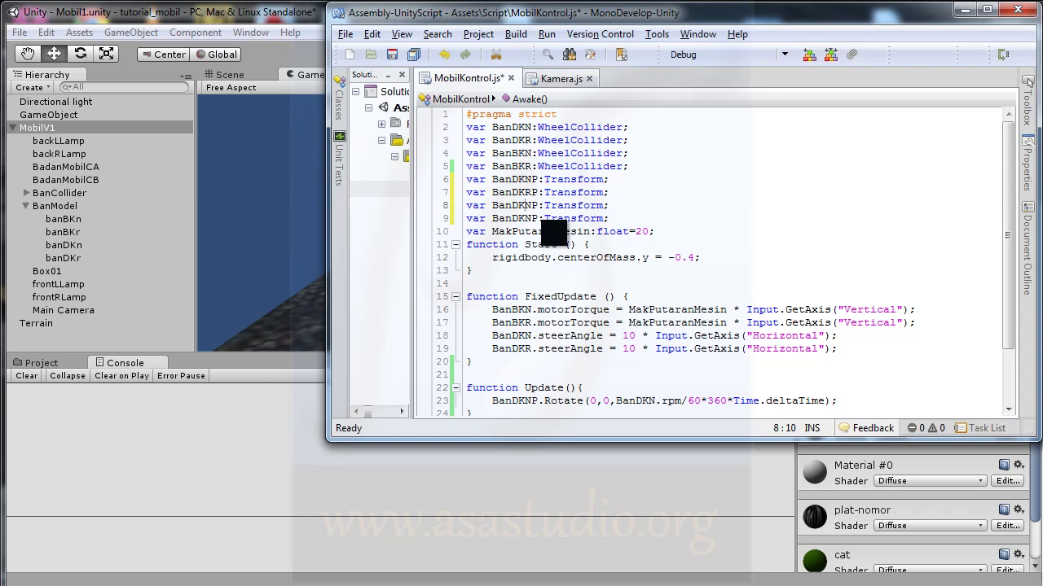
key(Left)
key(shift+Left)
text(B)
click(534, 205)
key(Left)
key(shift+Left)
text(B)
key(Right)
key(shift+Right)
text(R)
scroll(632, 303, down, 2)
drag(854, 332, 858, 319)
key(ctrl+c)
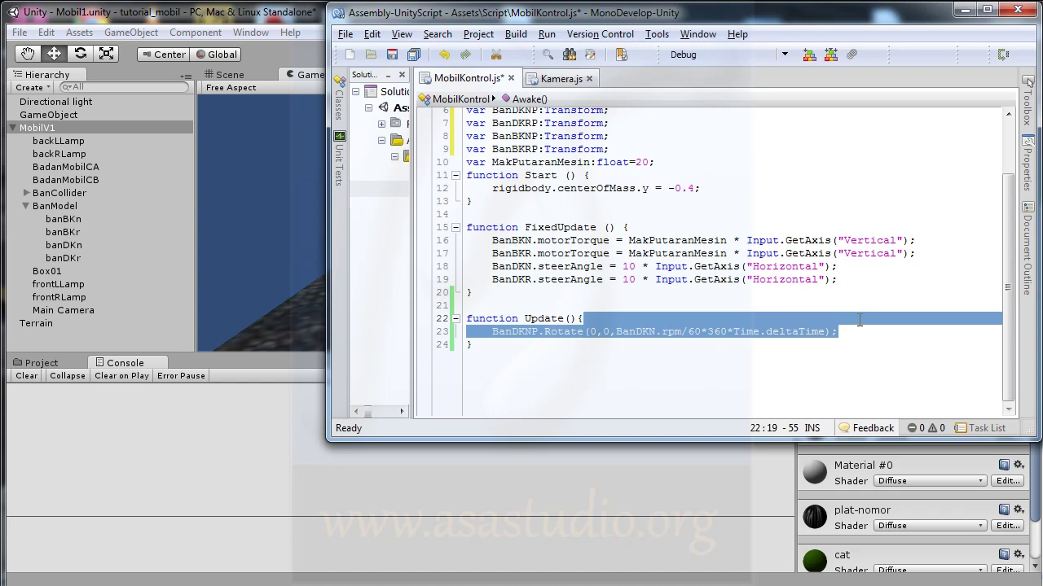
Duplicate the BanDKNP rotate line and make line 24 rotate BanDKRP by BanDKR's rpm.
click(853, 332)
key(ctrl+v)
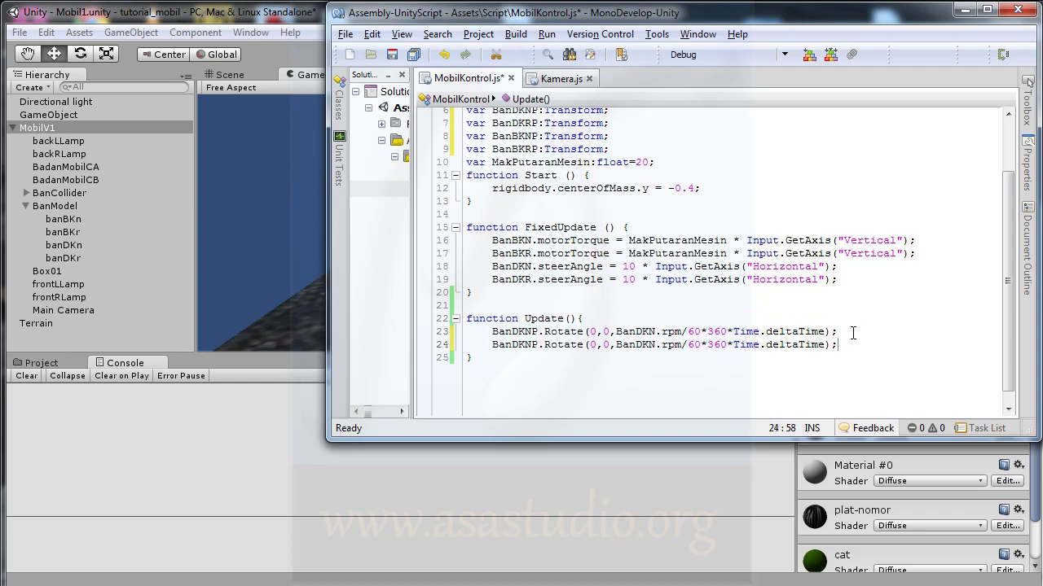
key(ctrl+v)
key(ctrl+v)
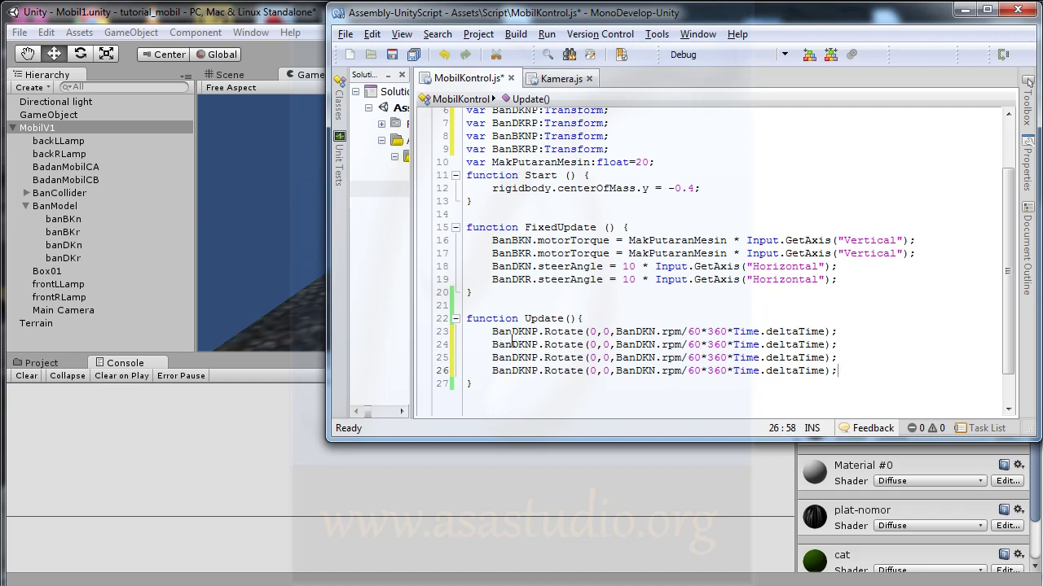
click(525, 344)
key(shift+Right)
text(R)
click(628, 345)
key(Right)
key(Right)
key(Right)
key(shift+Left)
text(R)
Make line 25 rotate BanBKNP by BanBKN's rpm.
key(Down)
key(Left)
key(shift+Left)
text(B)
click(590, 357)
key(Left)
key(Left)
key(shift+Left)
text(B)
Make line 26 rotate BanBKRP by BanBKR's rpm and save the script.
key(shift+Left)
text(B)
key(Right)
key(shift+Right)
text(R)
click(615, 370)
key(shift+Right)
text(R)
click(643, 370)
key(shift+Left)
text(B)
click(414, 56)
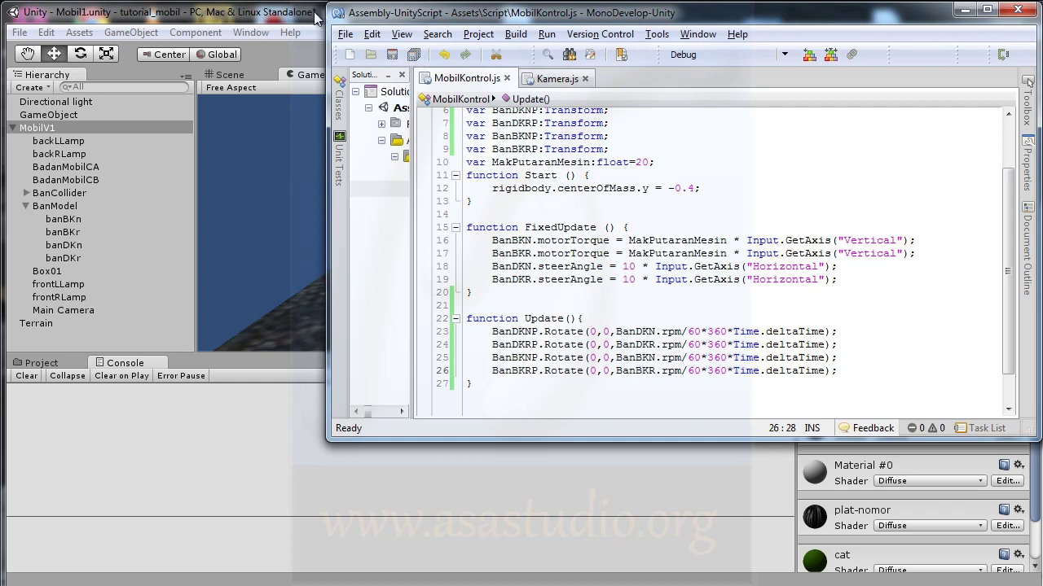
Run Play mode with the new script, producing unassigned BanDKRP errors, then stop it.
click(317, 15)
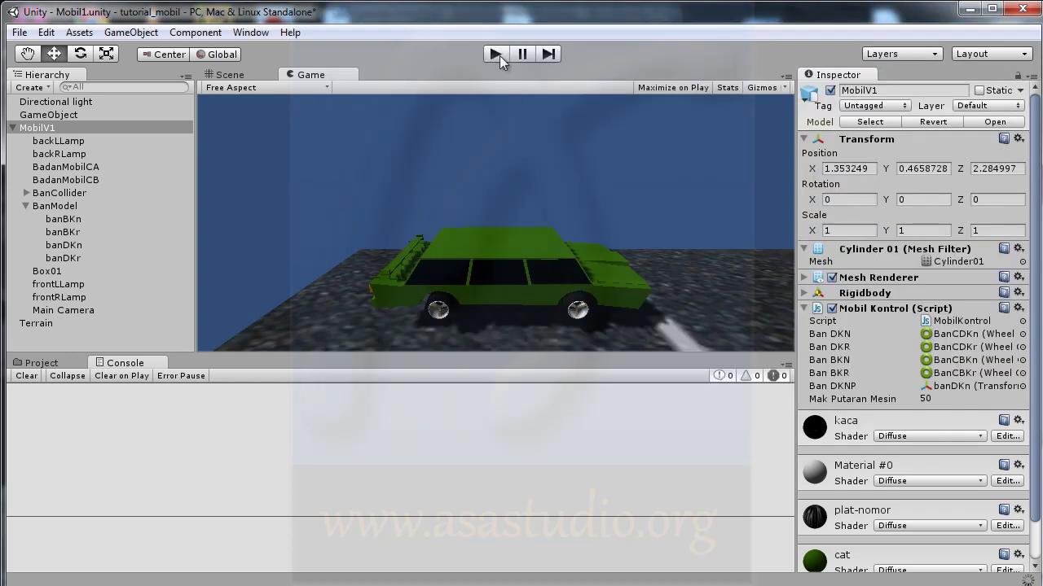
click(498, 56)
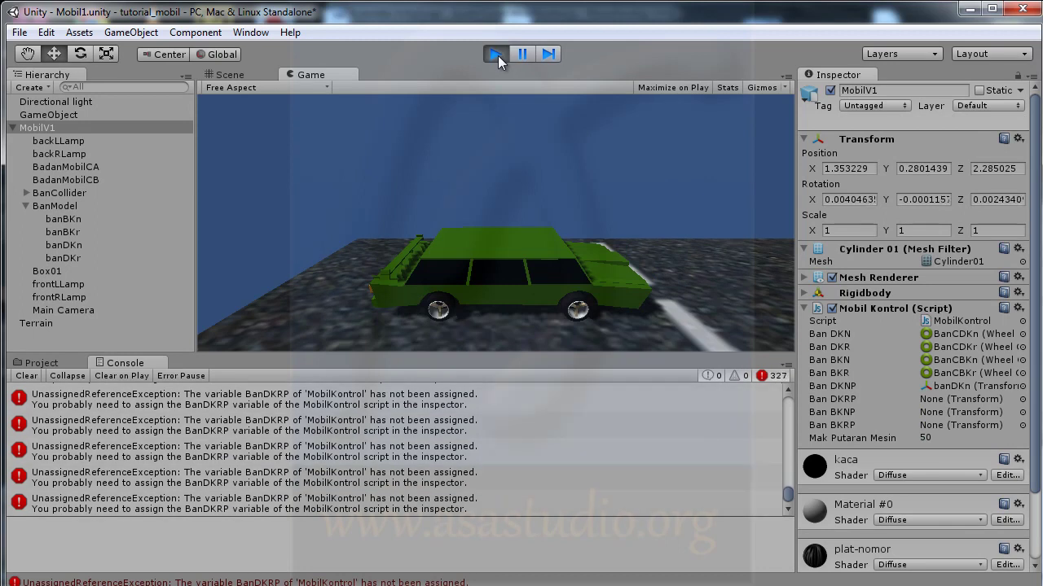
click(496, 55)
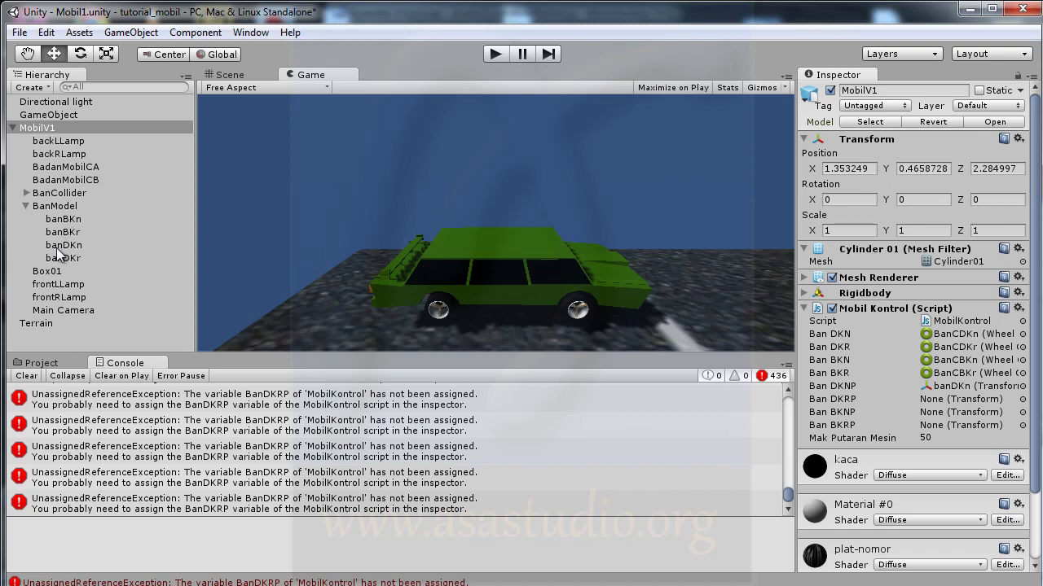
Drag banDKr, banBKn and banBKr from the Hierarchy into the Ban DKRP, Ban BKNP and Ban BKRP fields.
drag(58, 260, 864, 400)
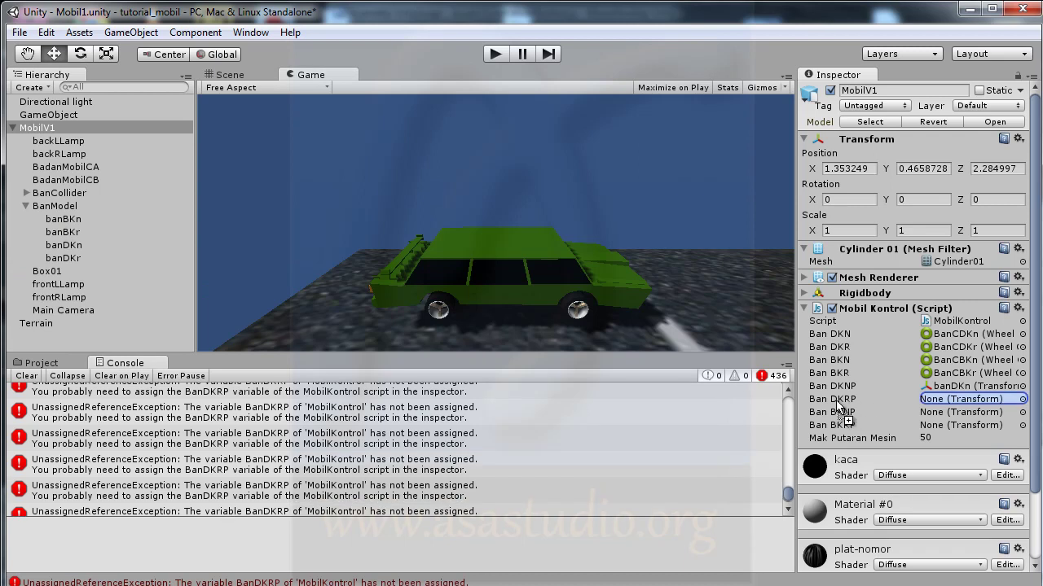
drag(839, 405, 839, 402)
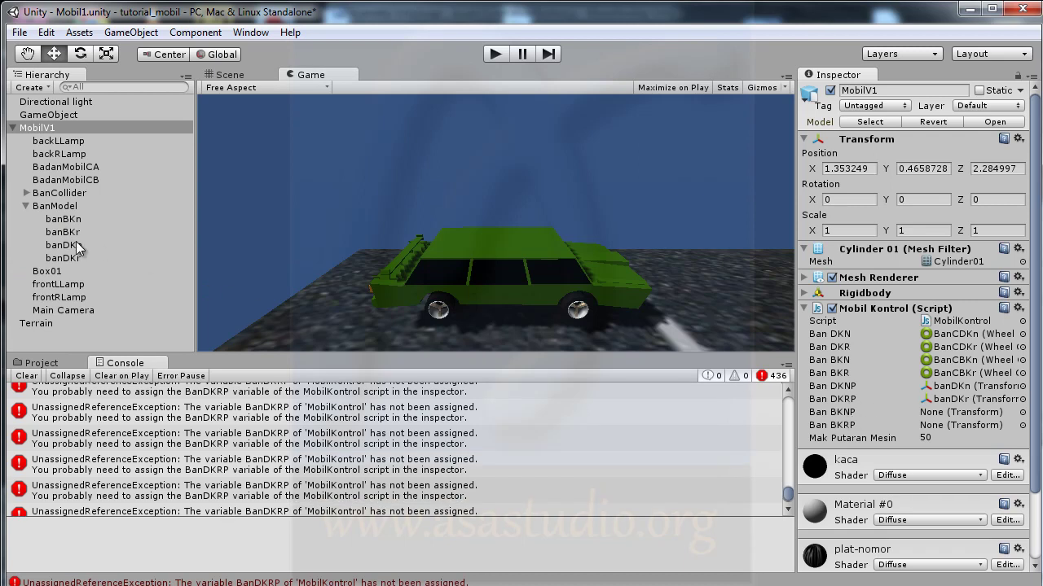
drag(65, 219, 834, 412)
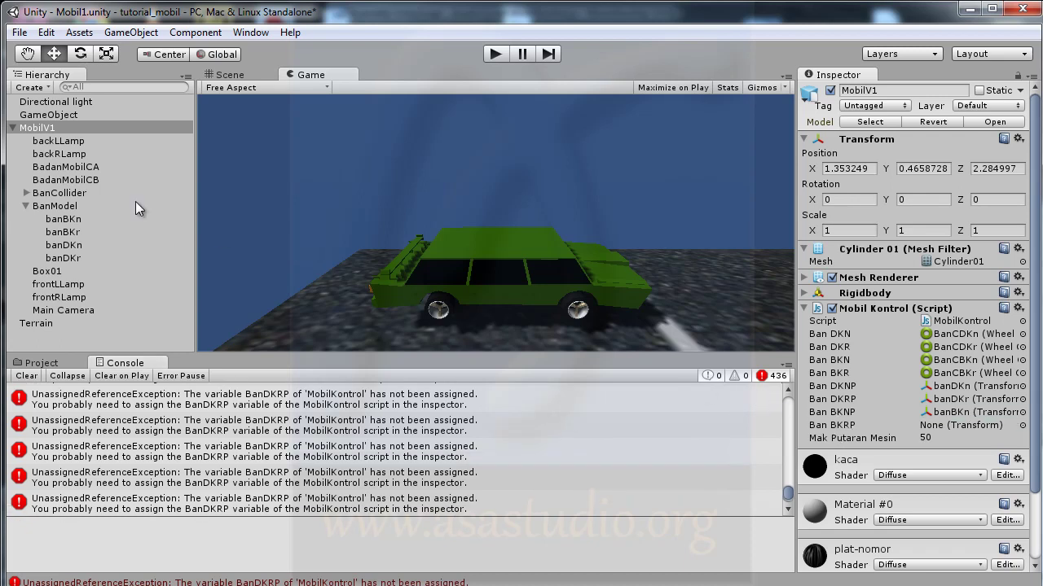
drag(63, 234, 830, 425)
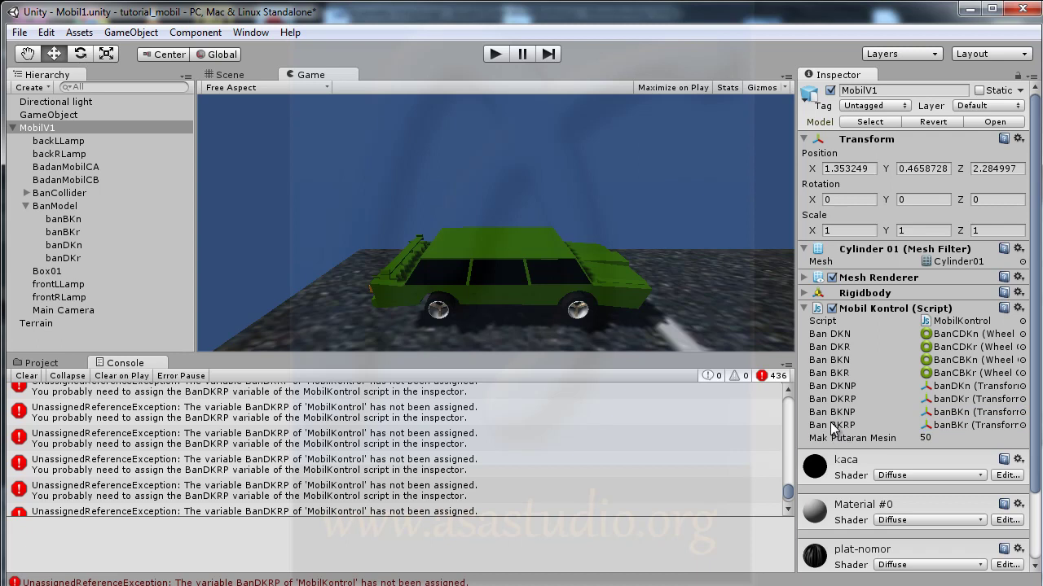
Inspect the unassigned-variable errors, then run and stop the game again.
click(495, 463)
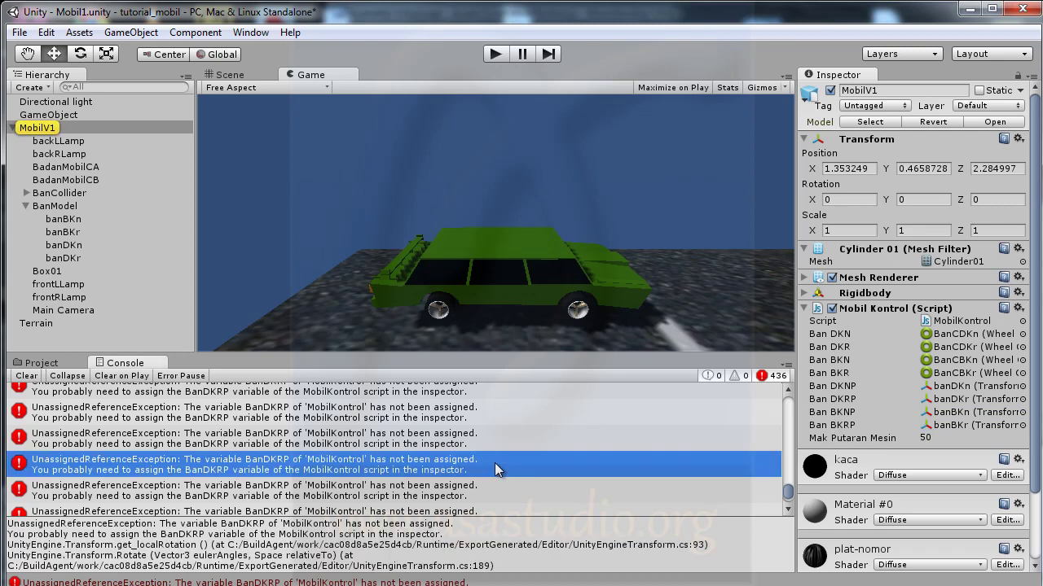
click(413, 422)
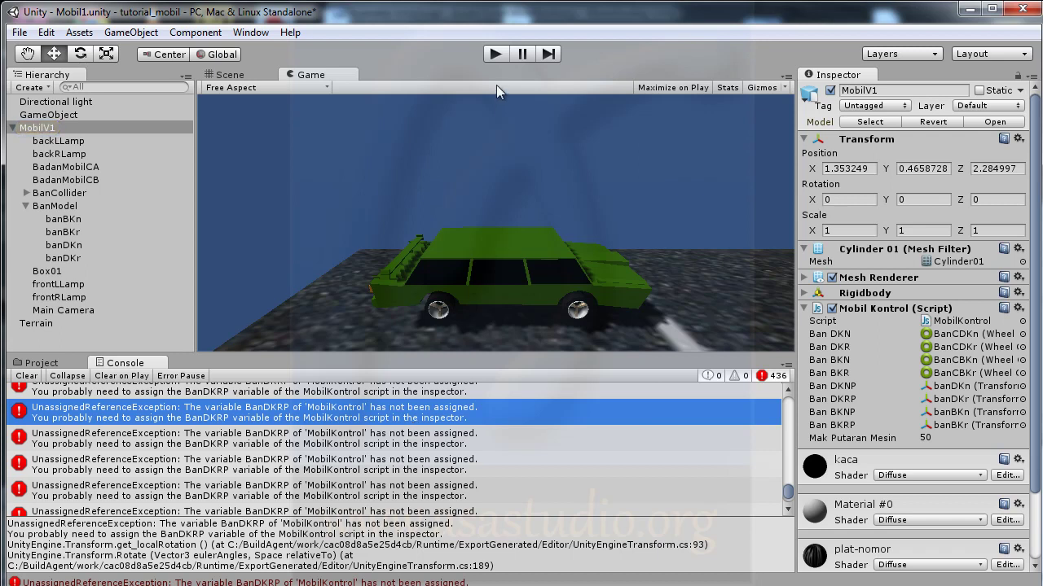
click(499, 56)
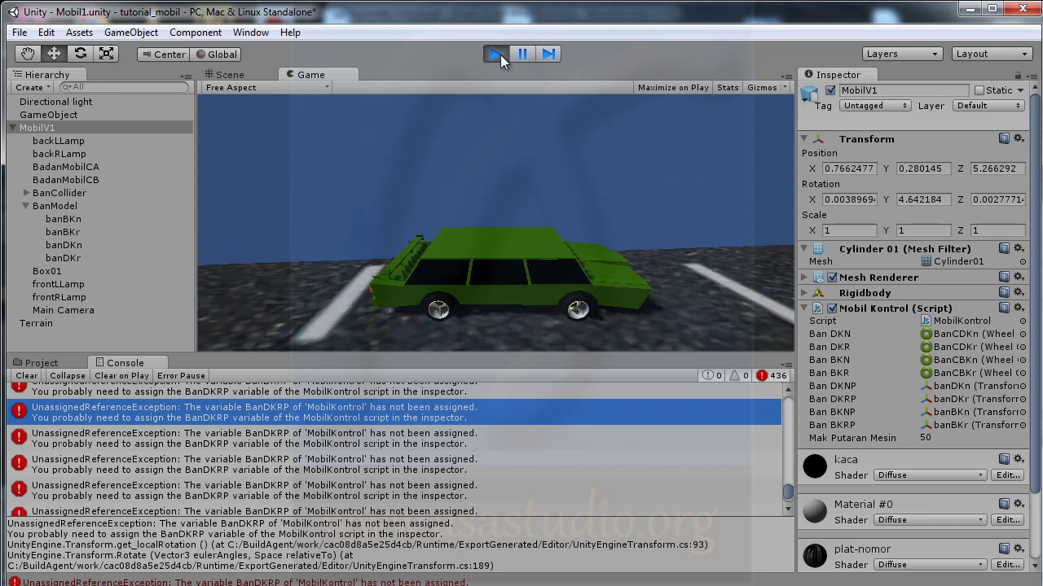
click(499, 59)
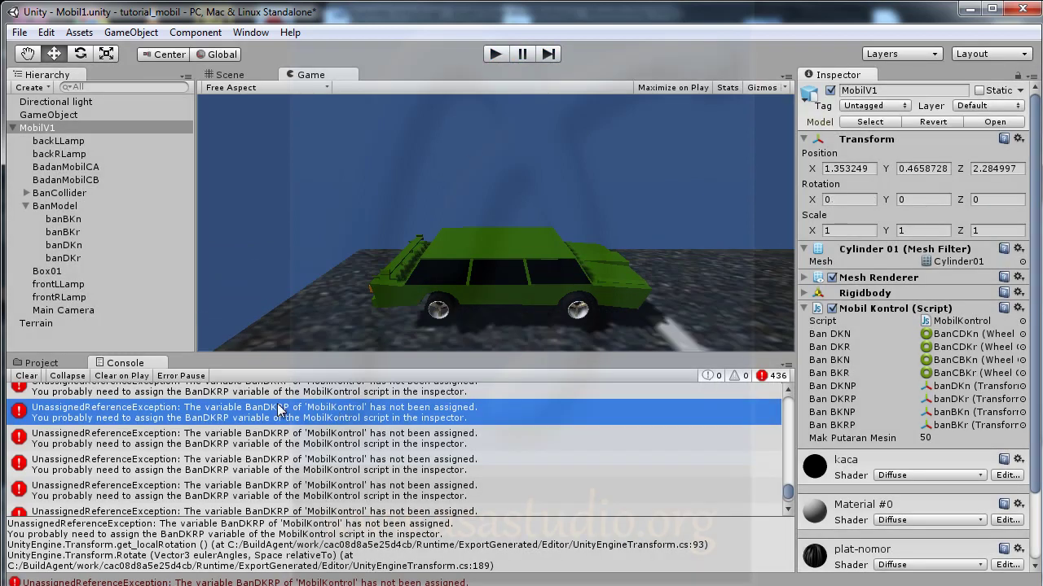
Clear the 436 old error messages from the Console.
scroll(276, 412, down, 1)
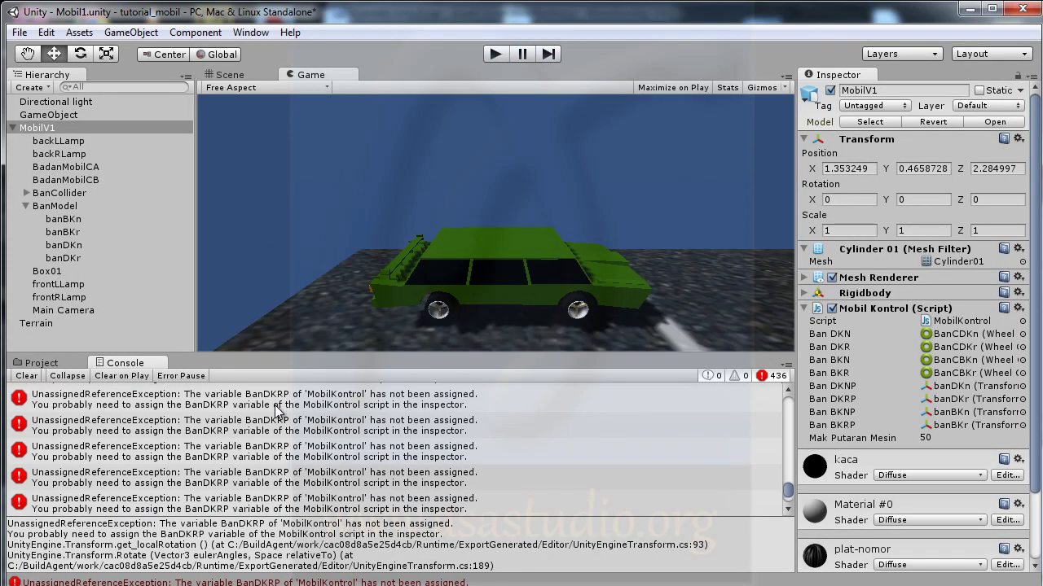
drag(788, 489, 796, 376)
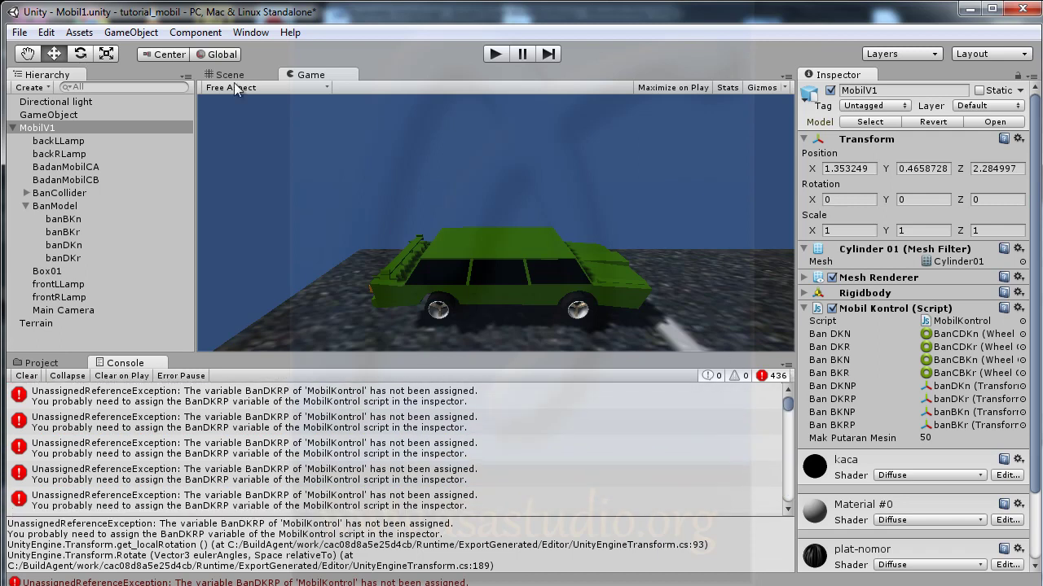
click(38, 375)
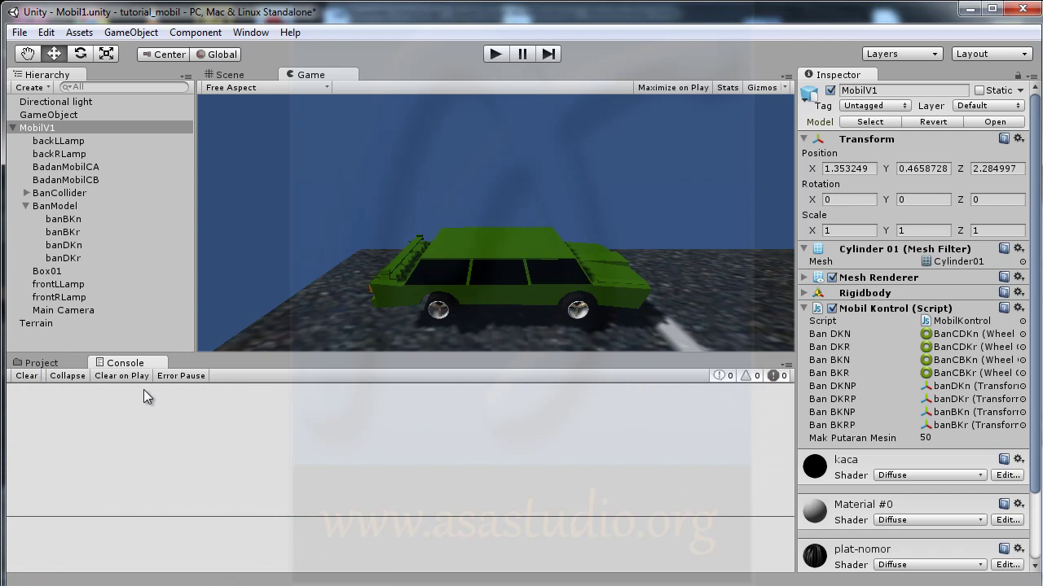
click(496, 55)
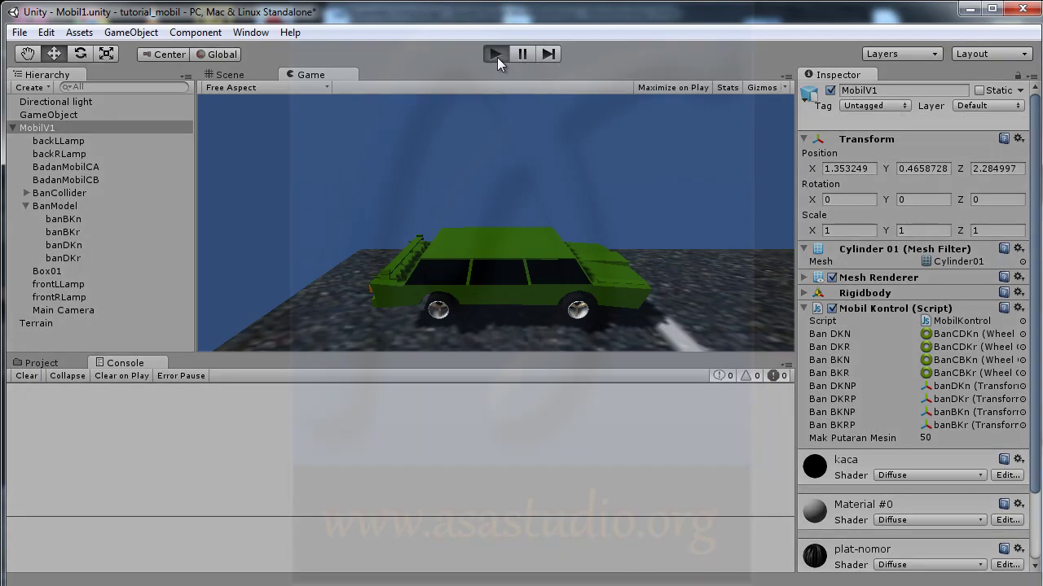
click(43, 363)
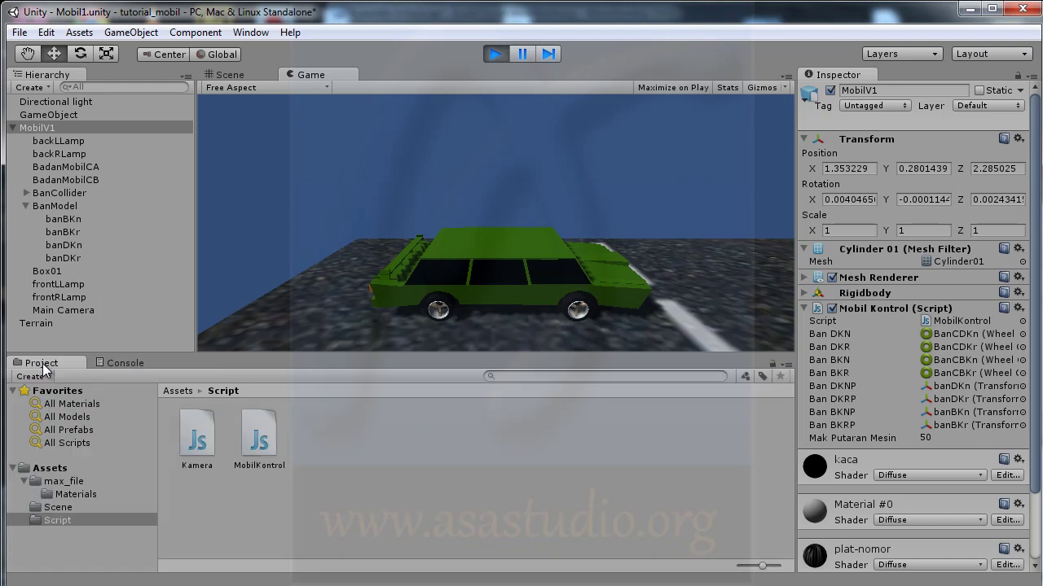
click(113, 363)
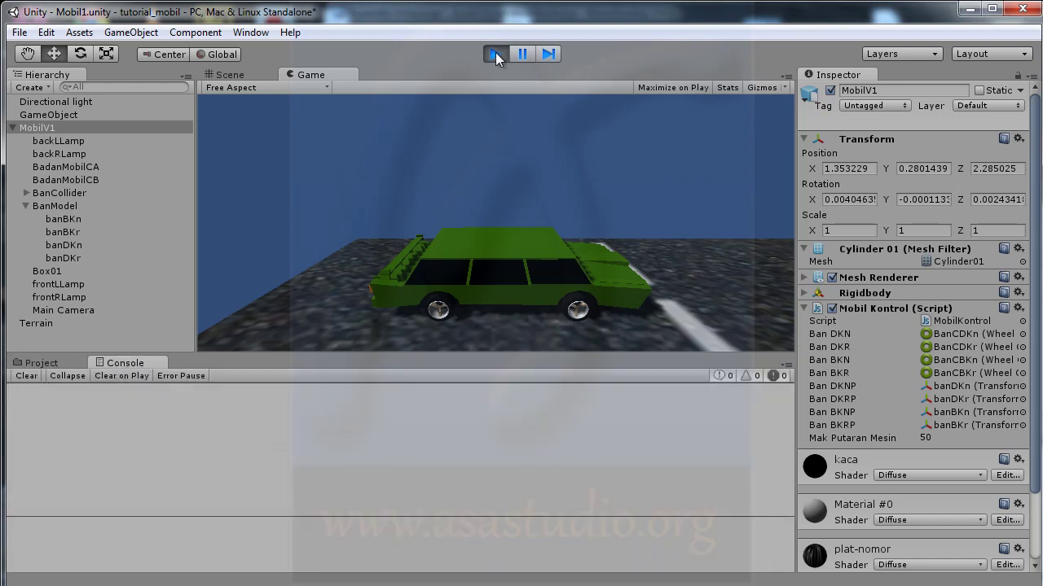
click(495, 52)
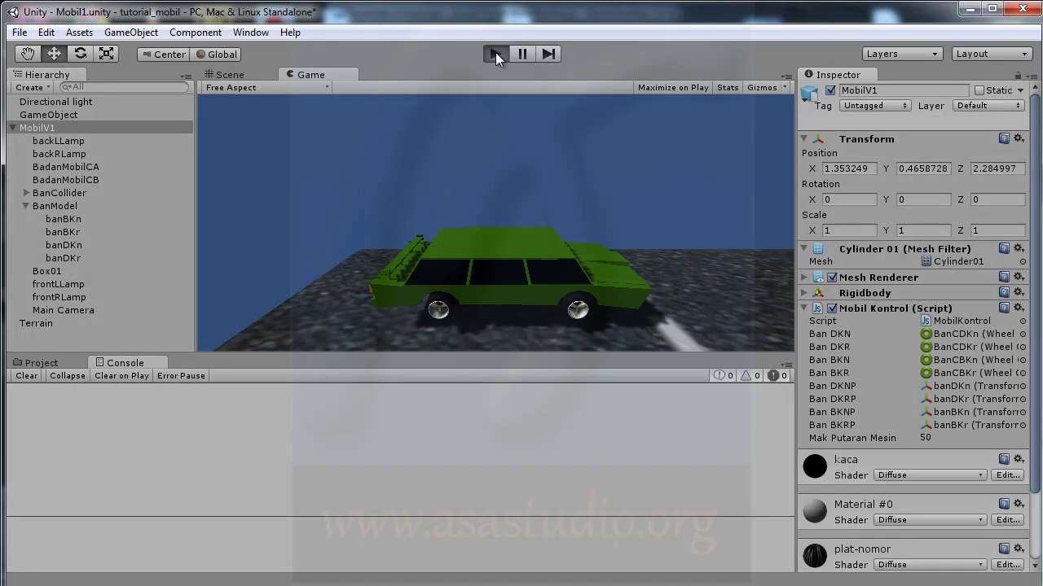
click(495, 52)
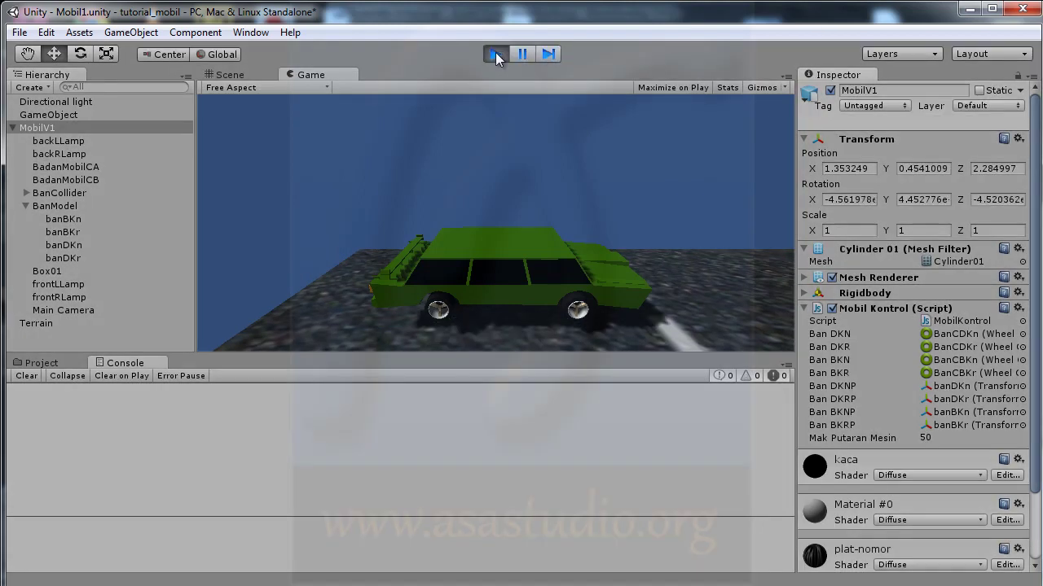
key(Up)
key(Right)
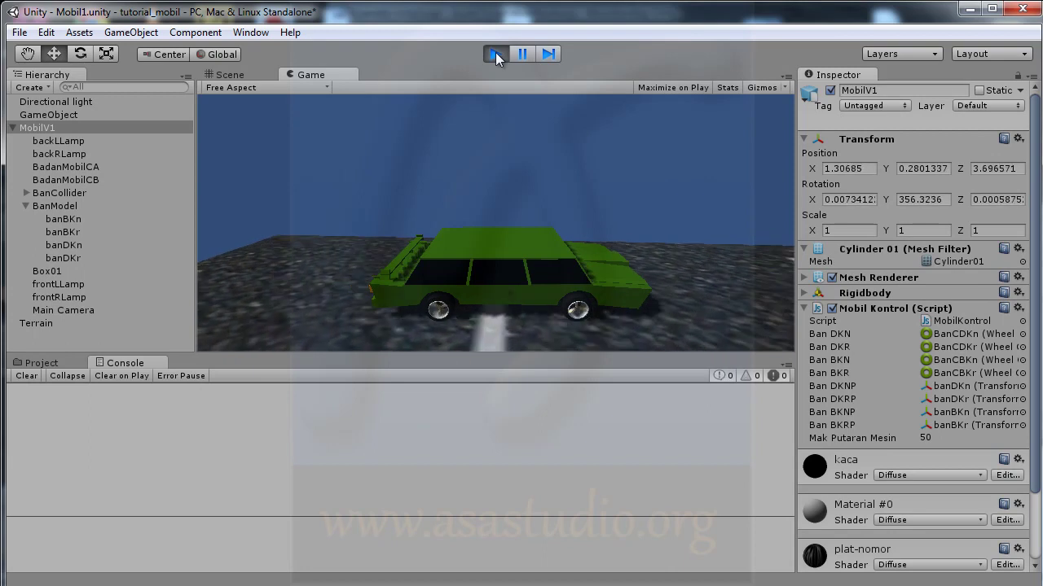
key(Left)
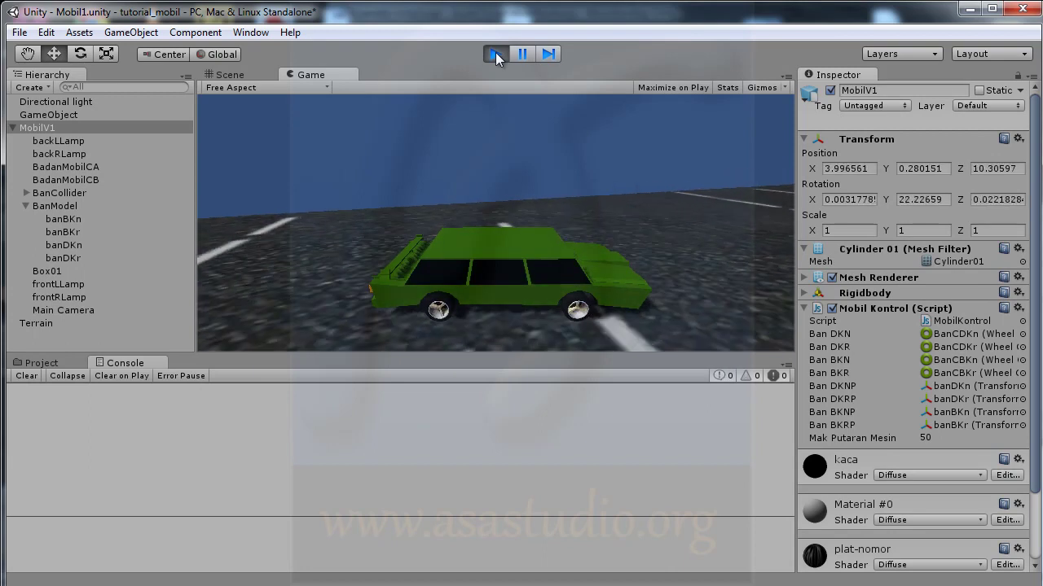
key(Right)
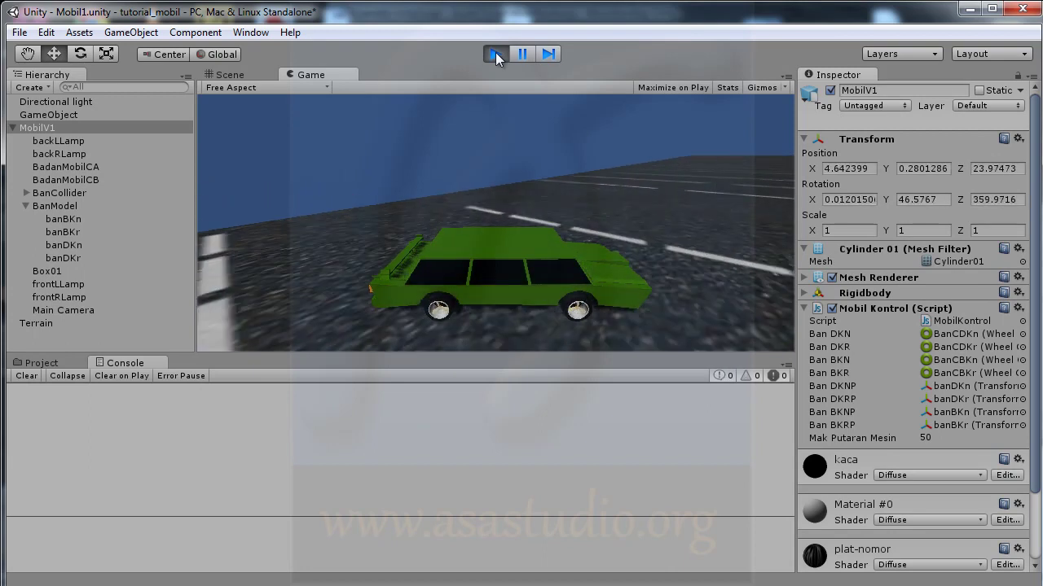
key(Left)
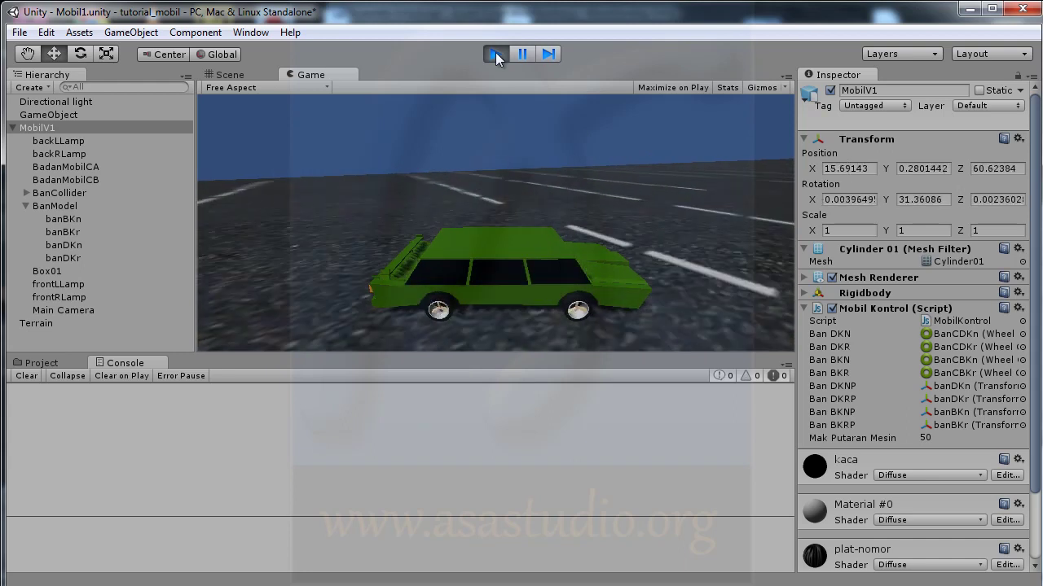
click(495, 52)
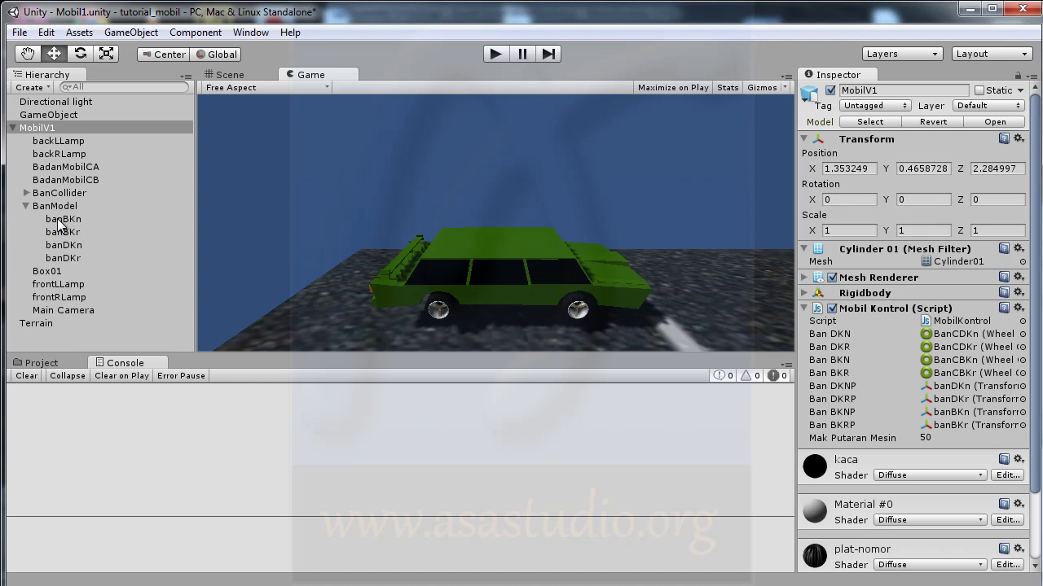
Select banDKn under BanModel to view its rotation 0, 90, 0 and materials.
click(63, 246)
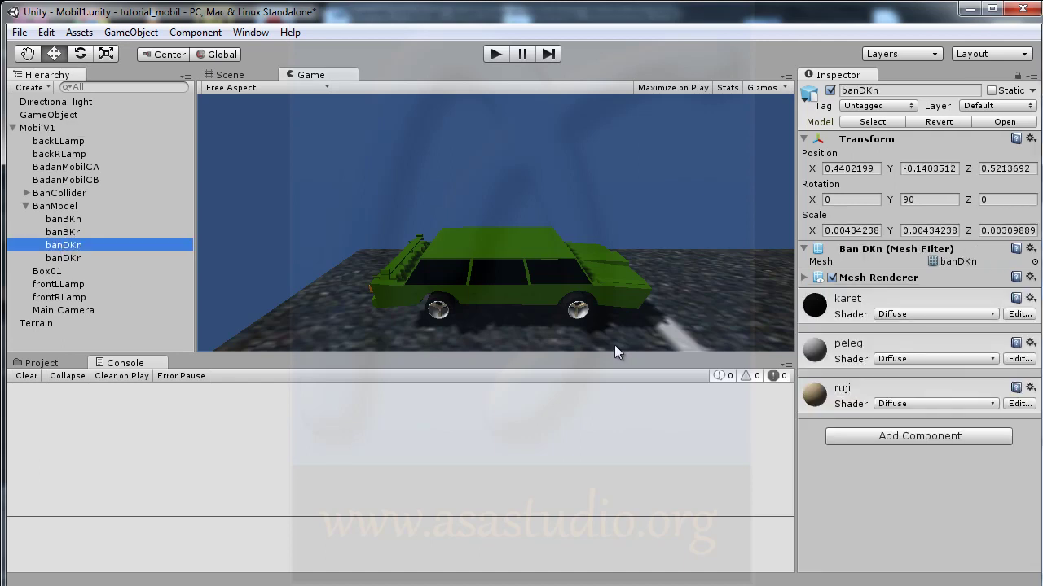